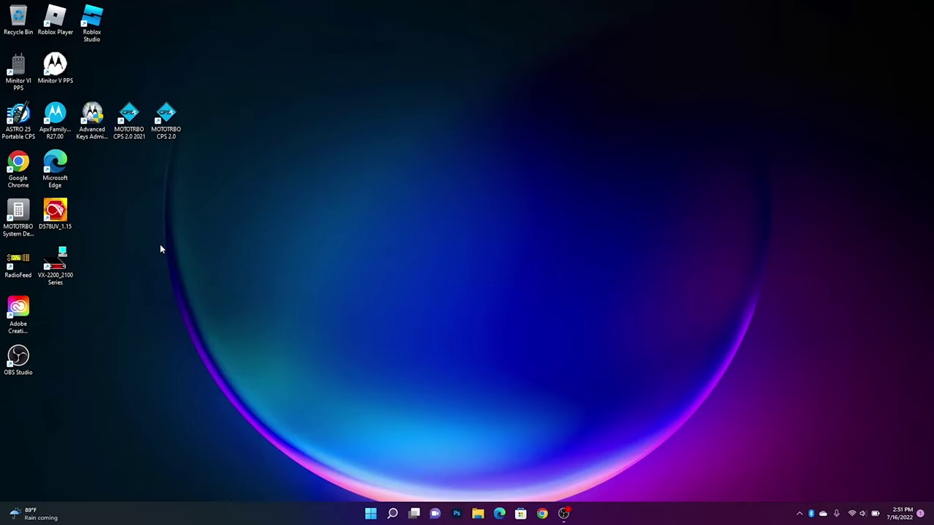
Step: Launch Minitor VI PPS, place its window near the middle of the desktop and read the codeplug from the connected pager
{"action": "double_click", "coordinate": [19, 69]}
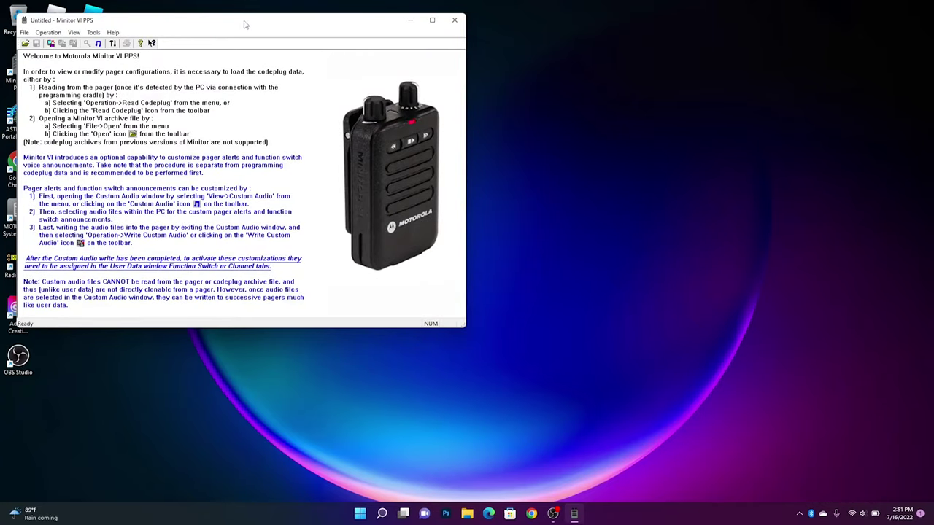
{"action": "left_click_drag", "start_coordinate": [248, 23], "coordinate": [474, 54]}
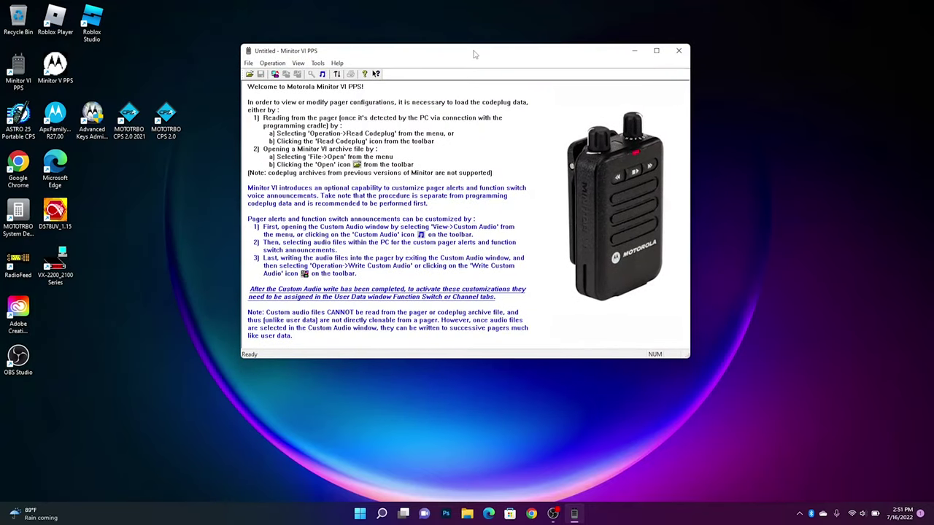
{"action": "left_click", "coordinate": [275, 75]}
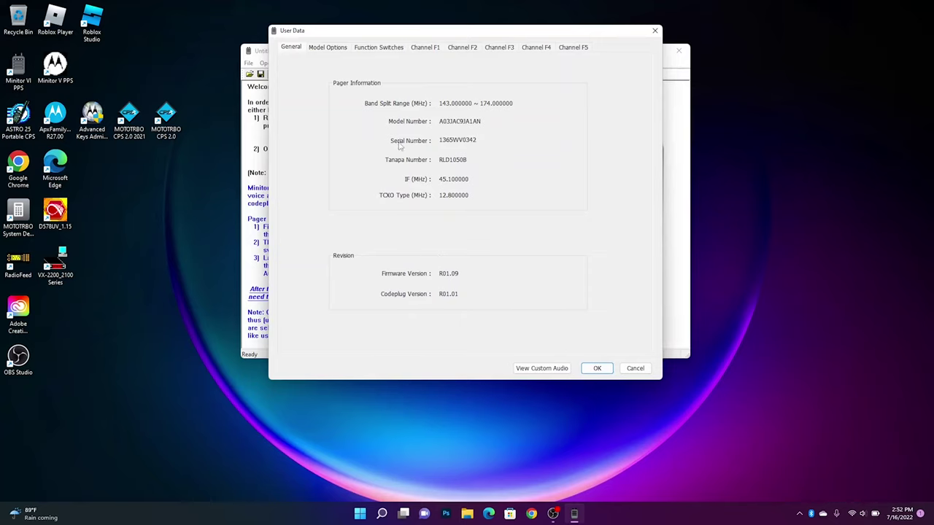
Step: In the model options, try a Stored Voice Duration of 30 Sec and restore it to 60 Sec
{"action": "left_click", "coordinate": [338, 50]}
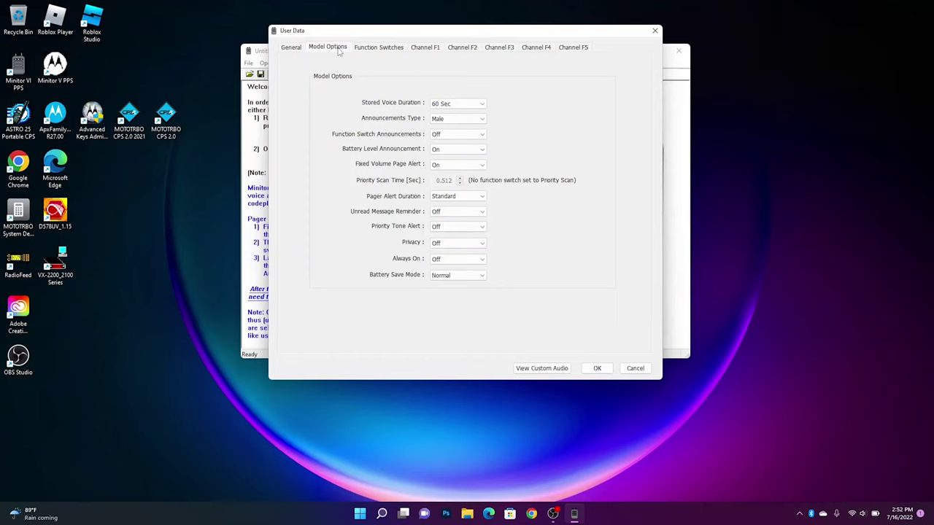
{"action": "left_click", "coordinate": [482, 106]}
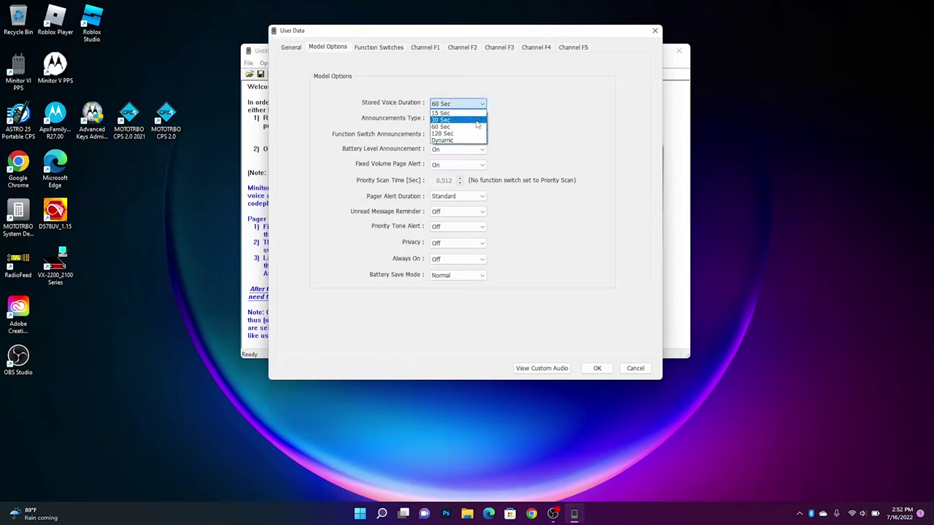
{"action": "left_click", "coordinate": [476, 121]}
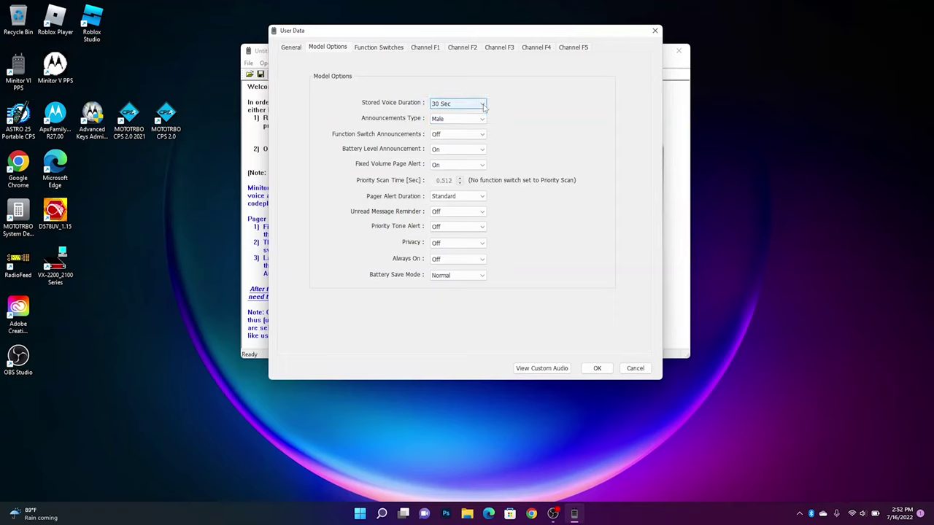
{"action": "left_click", "coordinate": [483, 105]}
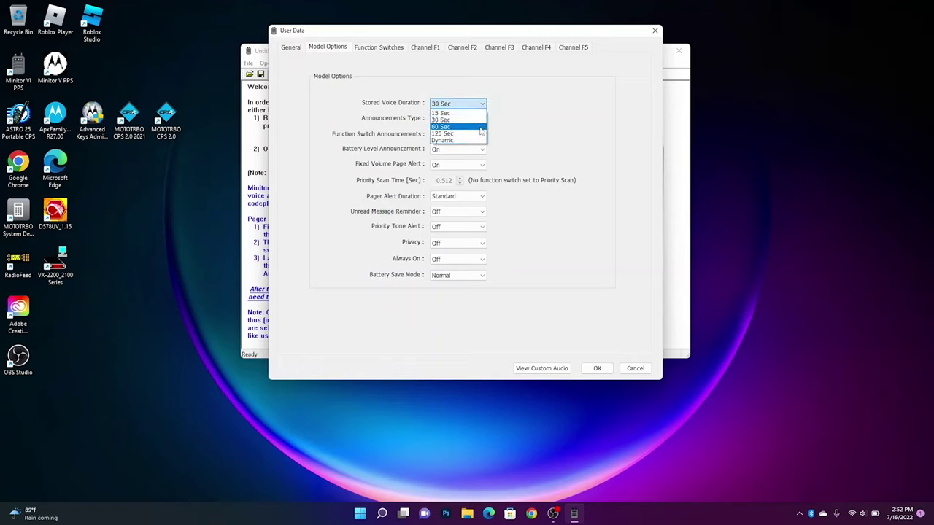
{"action": "left_click", "coordinate": [460, 127]}
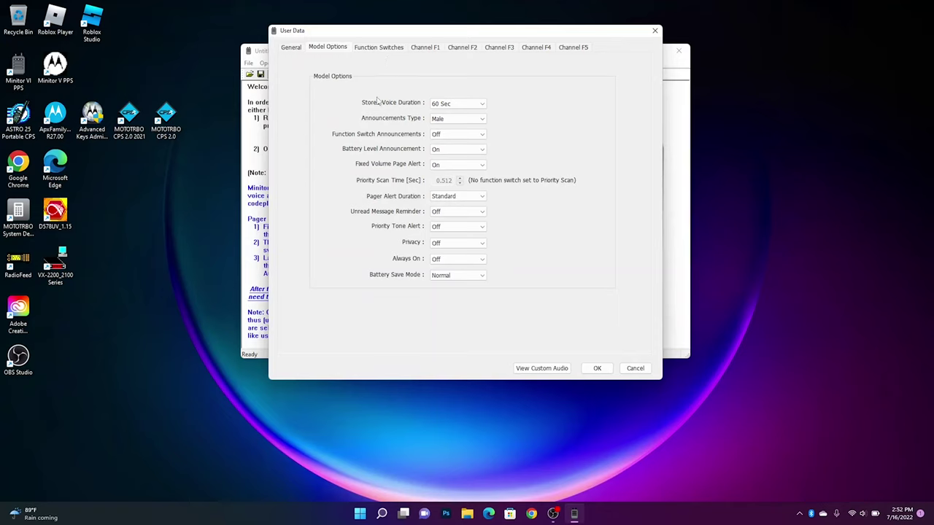
Step: Examine the available choices for Announcements Type and Function Switch Announcements without changing either setting
{"action": "left_click", "coordinate": [482, 119]}
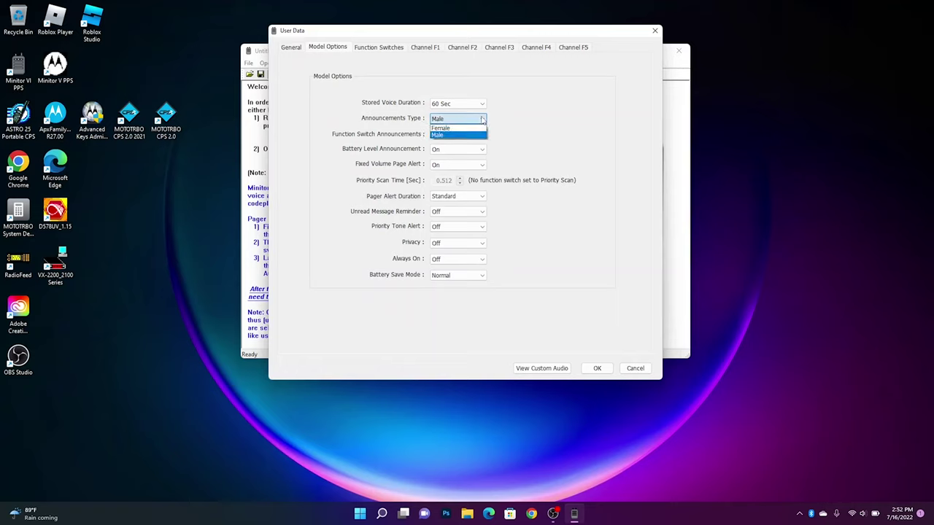
{"action": "left_click", "coordinate": [483, 120]}
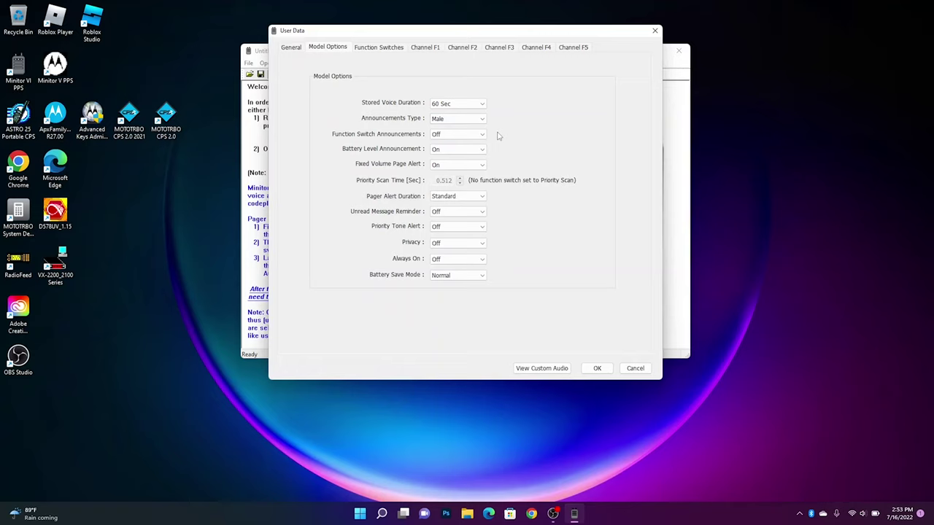
{"action": "left_click", "coordinate": [480, 137]}
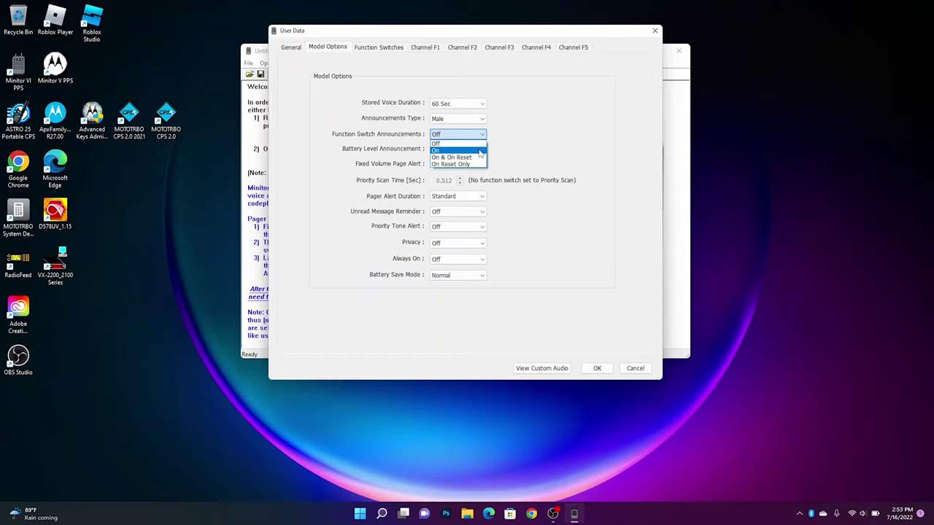
{"action": "left_click", "coordinate": [512, 151]}
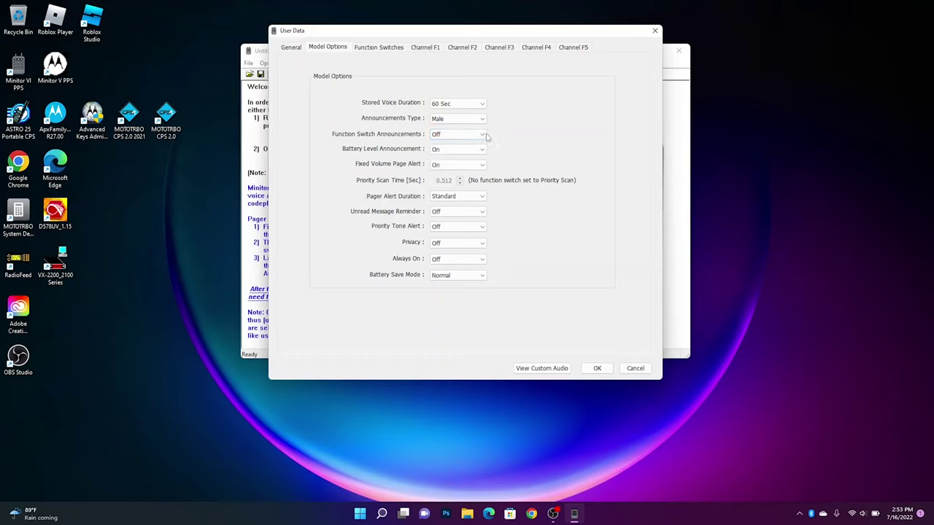
{"action": "left_click", "coordinate": [483, 135]}
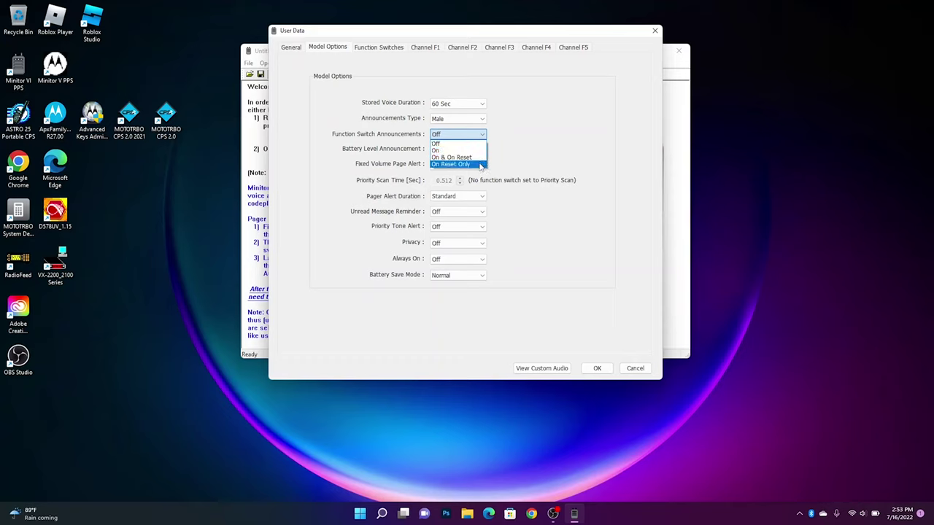
{"action": "left_click", "coordinate": [526, 154]}
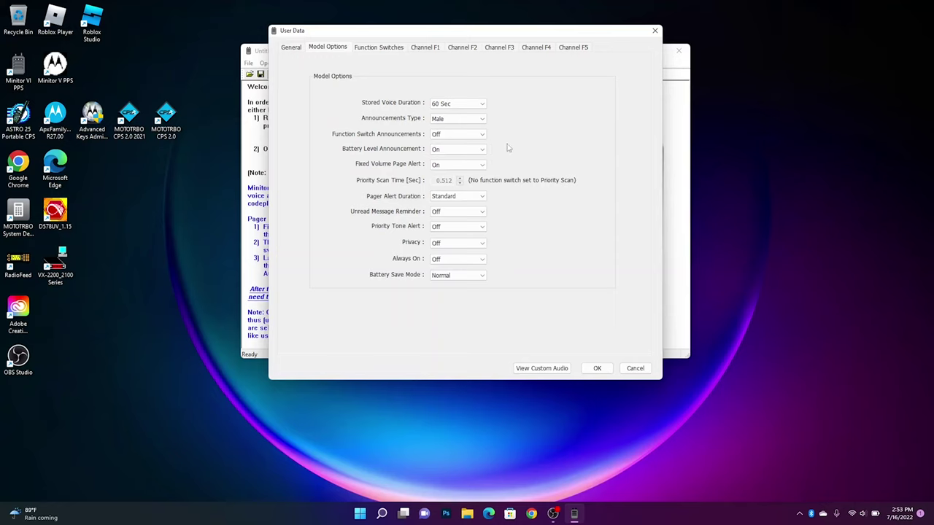
{"action": "left_click", "coordinate": [484, 137]}
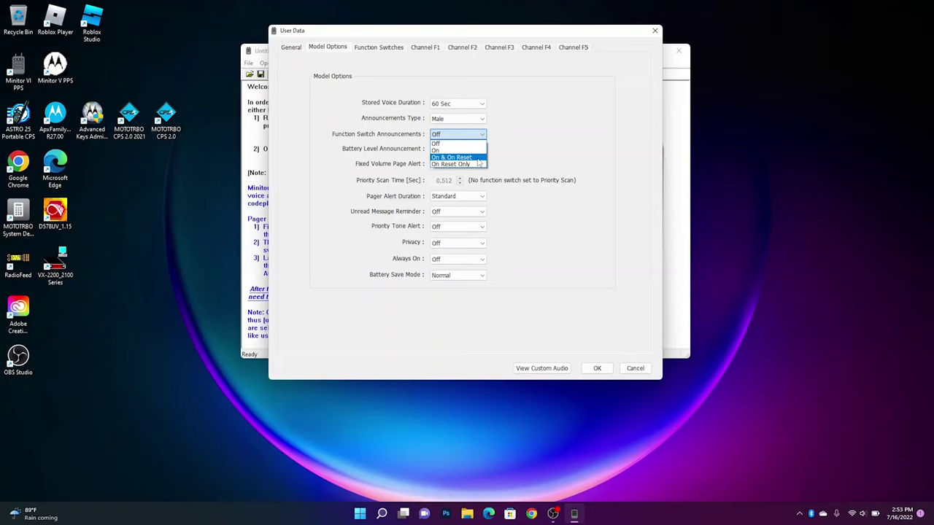
{"action": "left_click", "coordinate": [508, 154]}
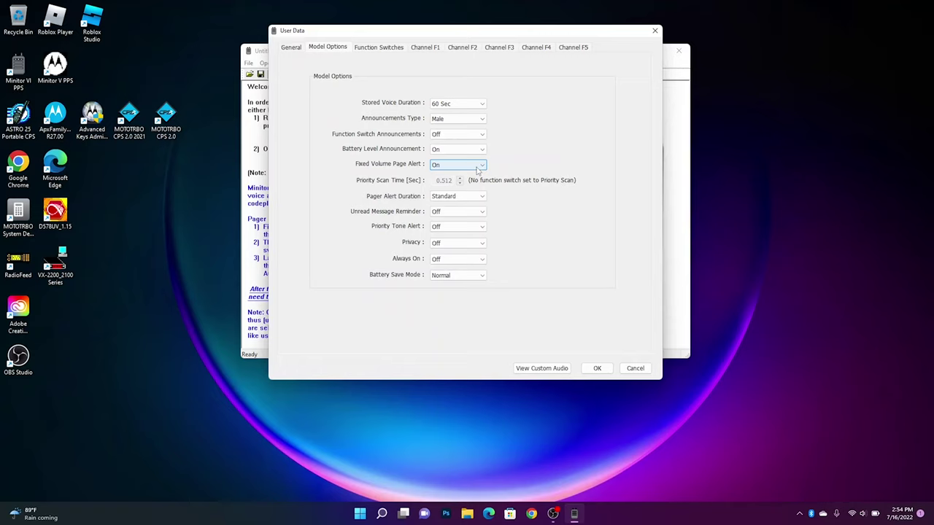
Step: Try switching Fixed Volume Page Alert to Off and set it back to On
{"action": "left_click", "coordinate": [478, 167]}
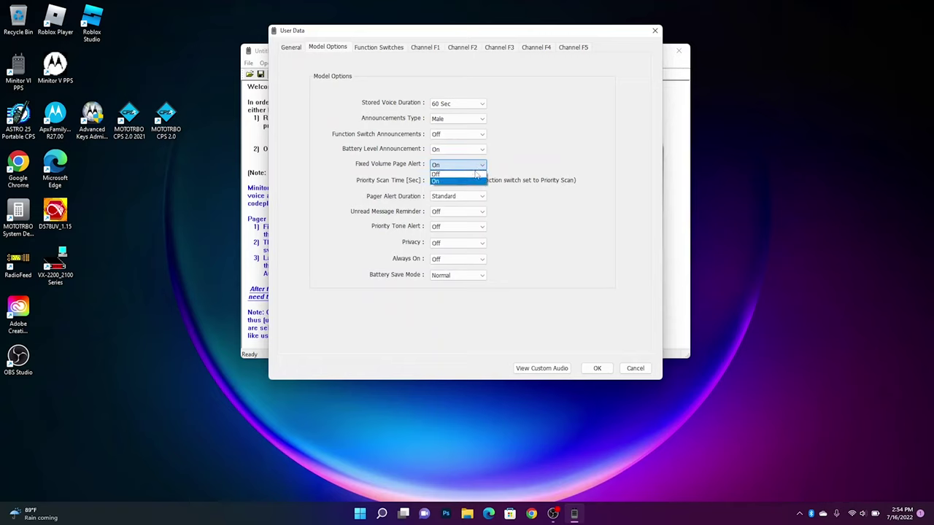
{"action": "left_click", "coordinate": [474, 175]}
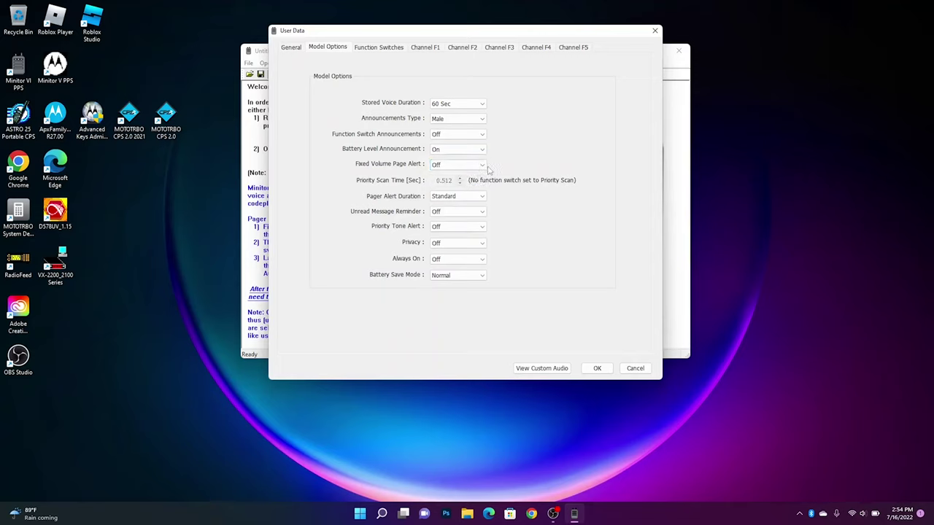
{"action": "left_click", "coordinate": [484, 166]}
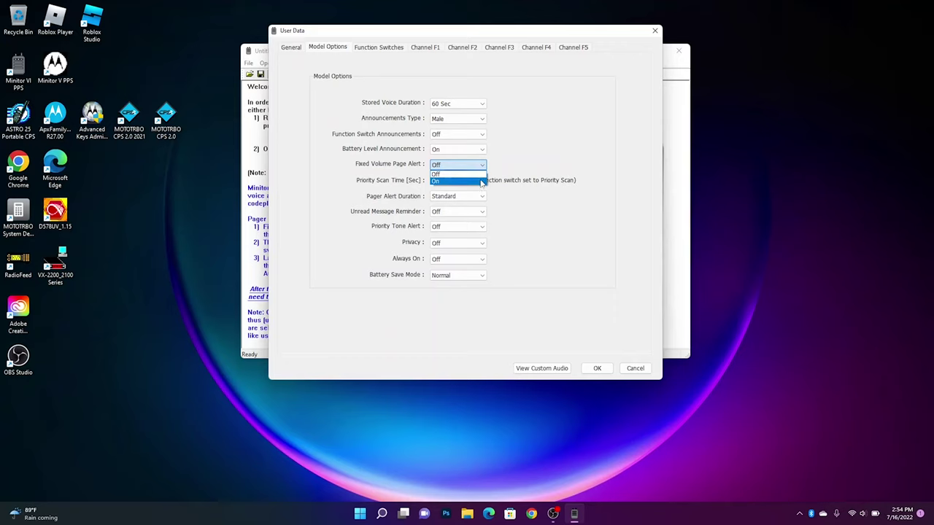
{"action": "left_click", "coordinate": [474, 181]}
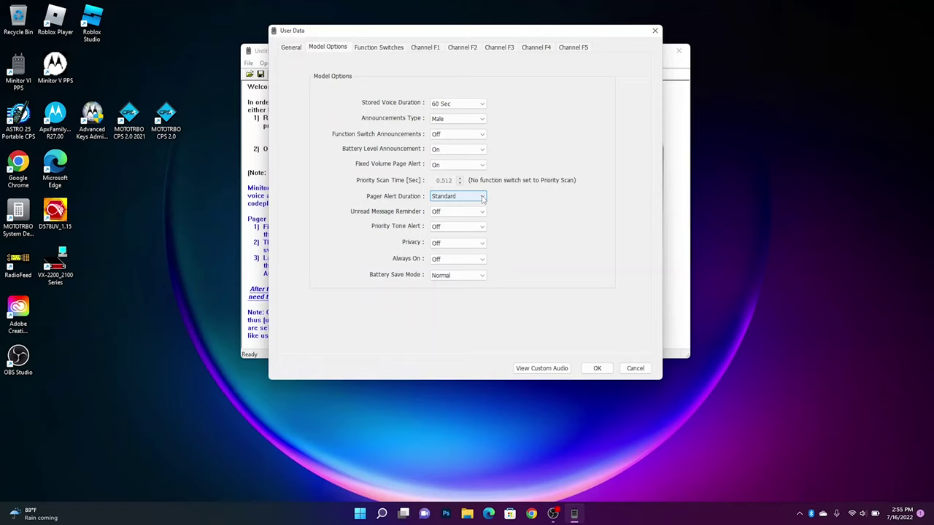
Step: Try a Fixed Pager Alert Duration and return the setting to Standard
{"action": "left_click", "coordinate": [482, 197]}
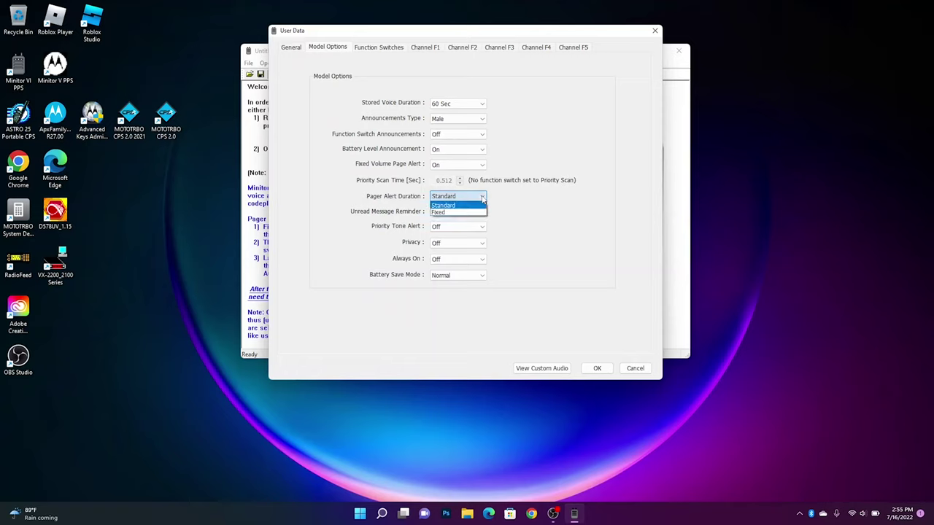
{"action": "left_click", "coordinate": [475, 213]}
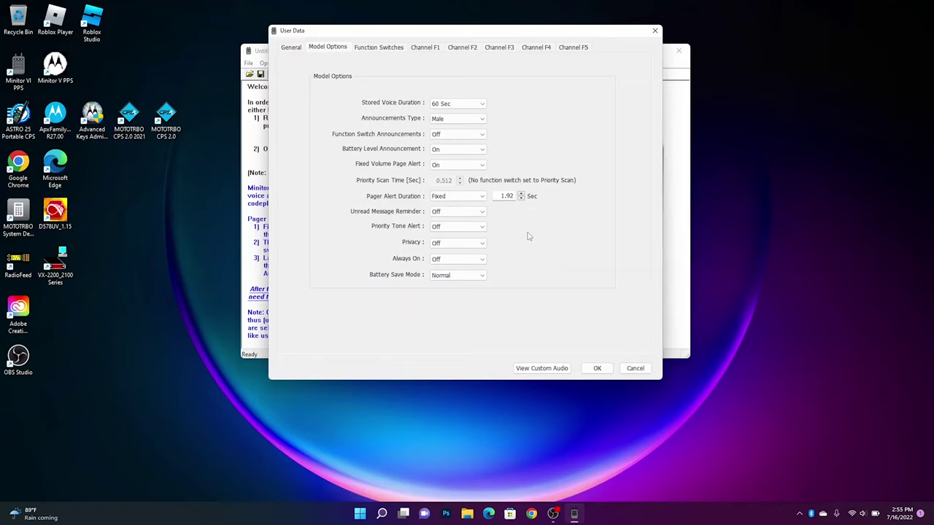
{"action": "left_click", "coordinate": [471, 197]}
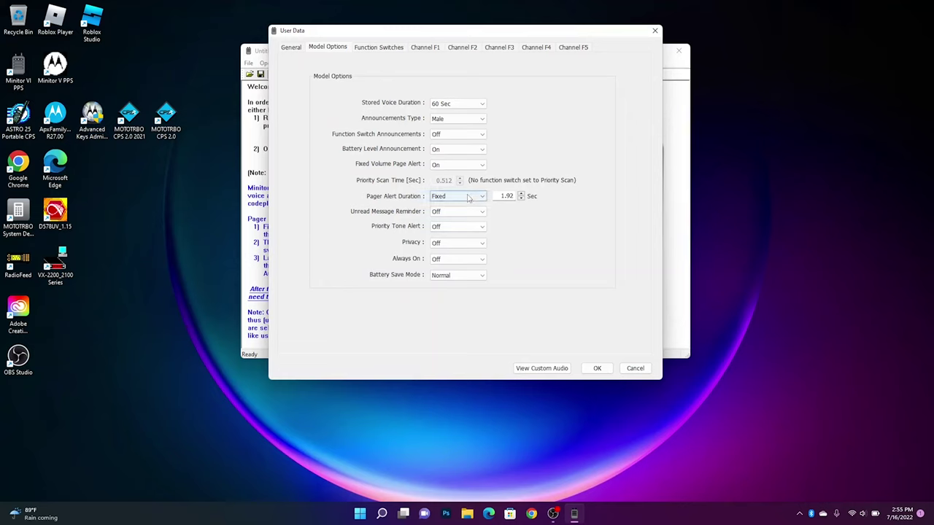
{"action": "left_click", "coordinate": [468, 198]}
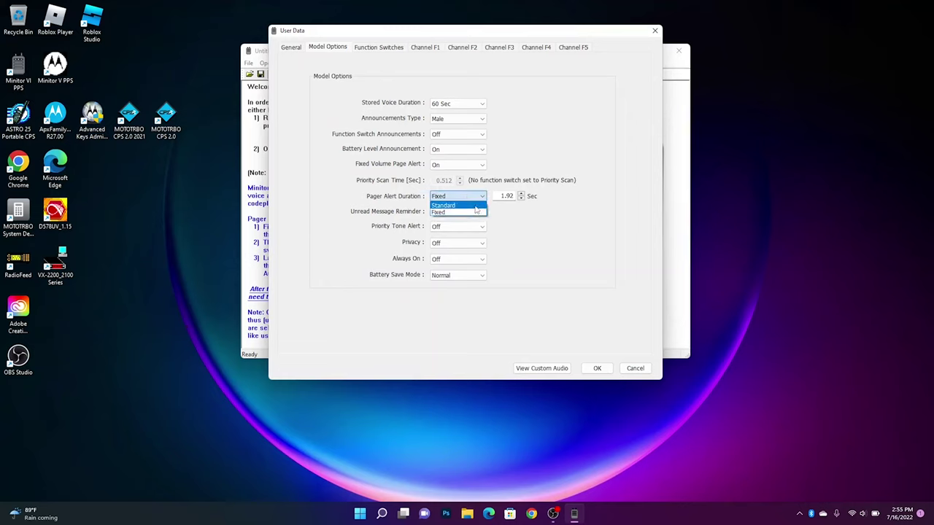
{"action": "left_click", "coordinate": [456, 205]}
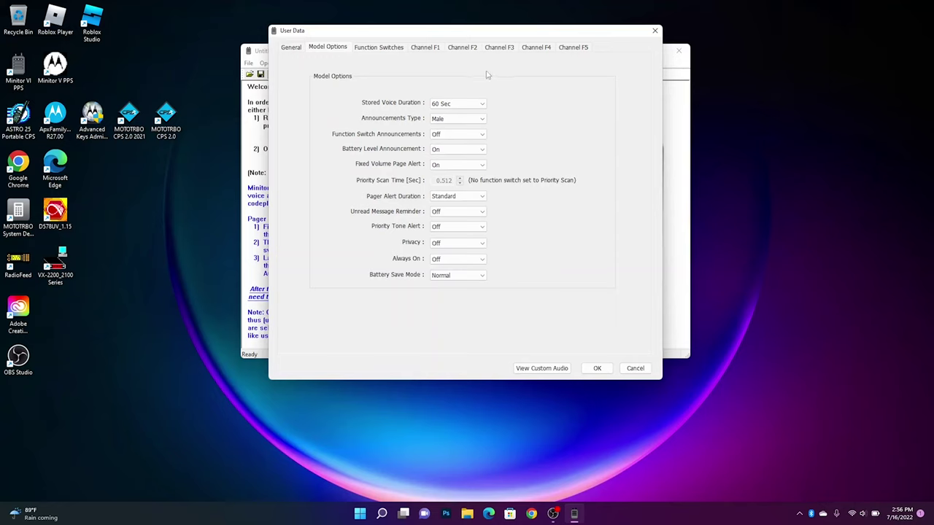
Step: In the function switch settings, try Probability Scan, Priority Scan and Silent Scan in turn as the SW-D mode
{"action": "left_click", "coordinate": [400, 49]}
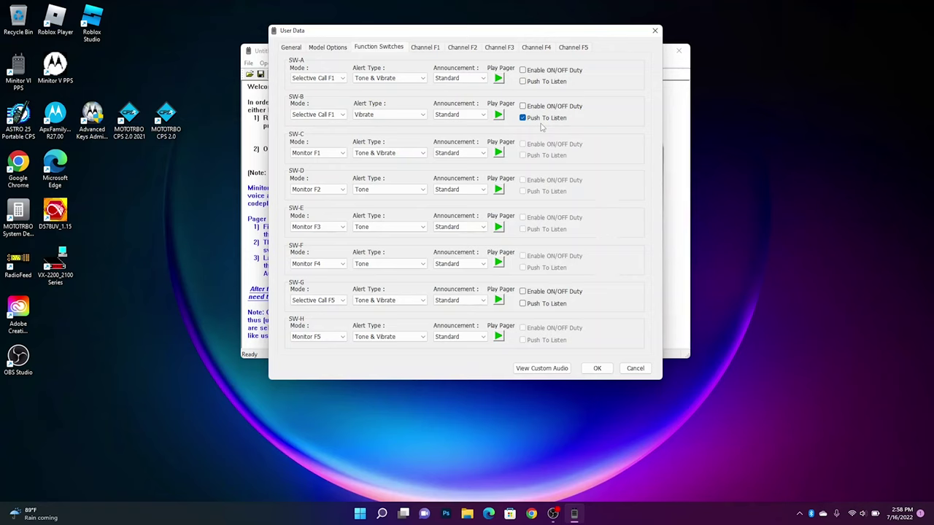
{"action": "left_click", "coordinate": [340, 191]}
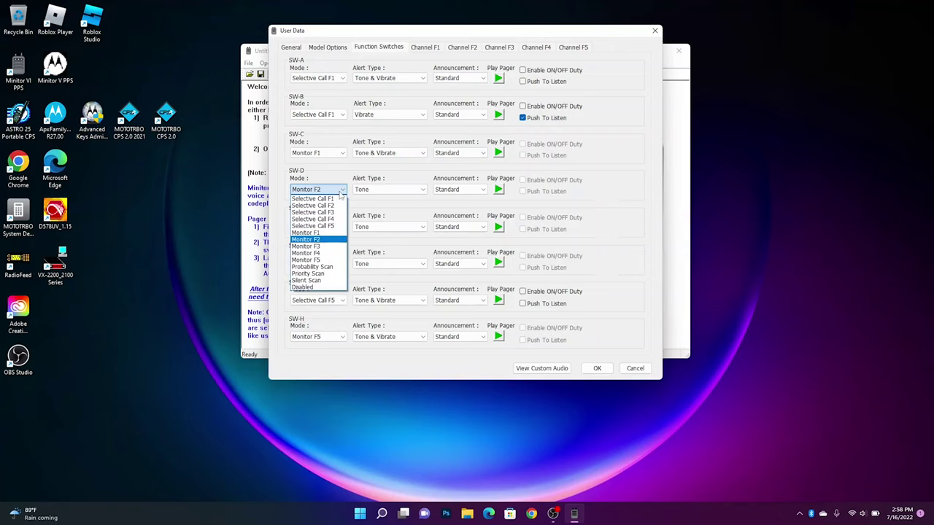
{"action": "left_click", "coordinate": [334, 268]}
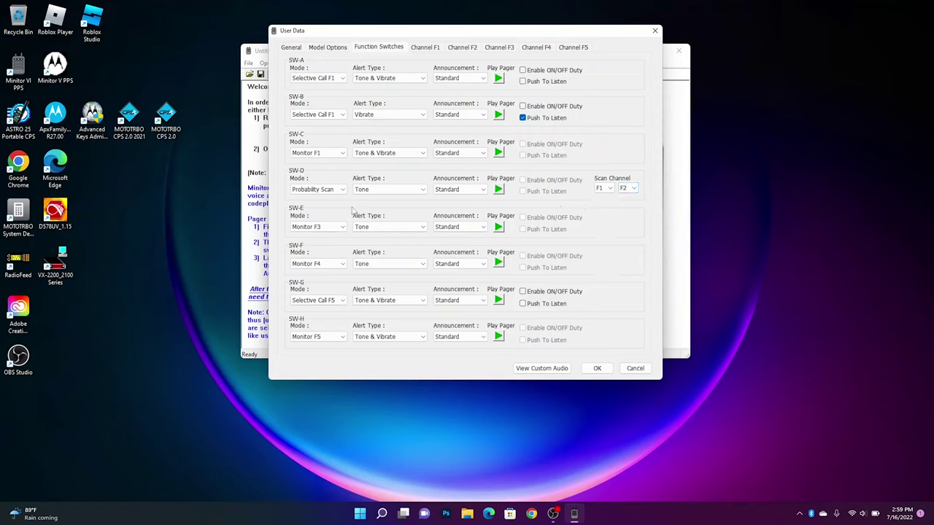
{"action": "left_click", "coordinate": [333, 191]}
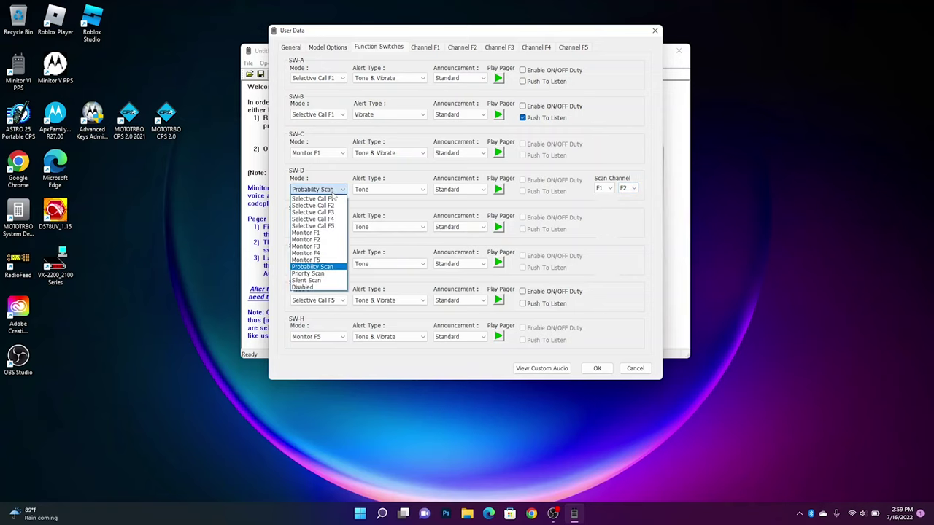
{"action": "left_click", "coordinate": [330, 274]}
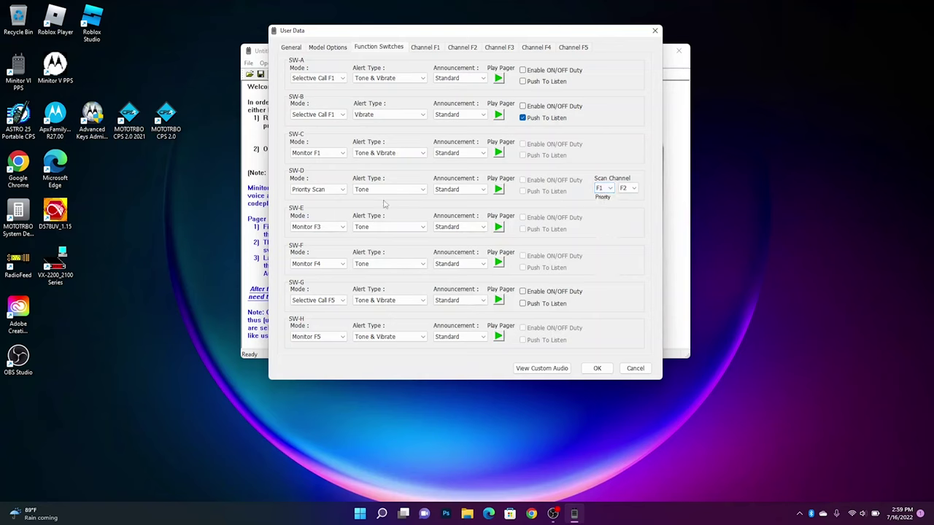
{"action": "left_click", "coordinate": [337, 194]}
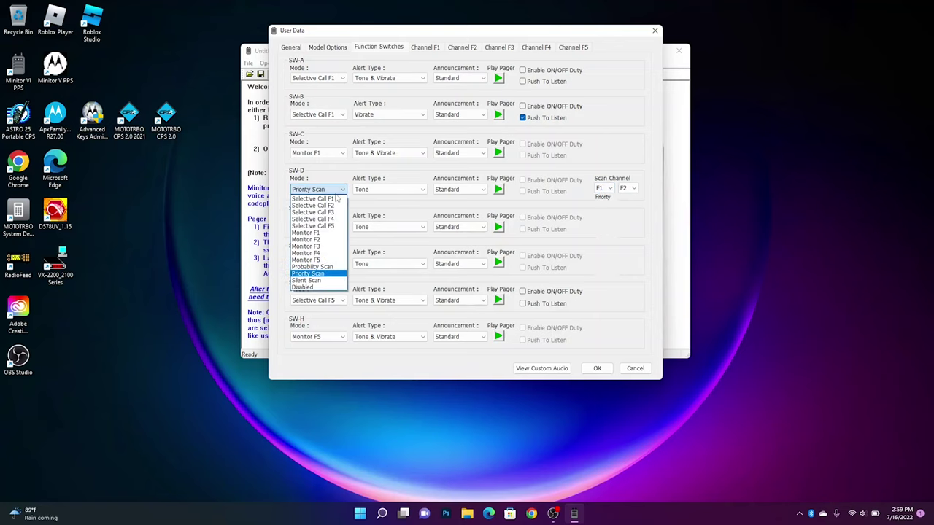
{"action": "left_click", "coordinate": [321, 280]}
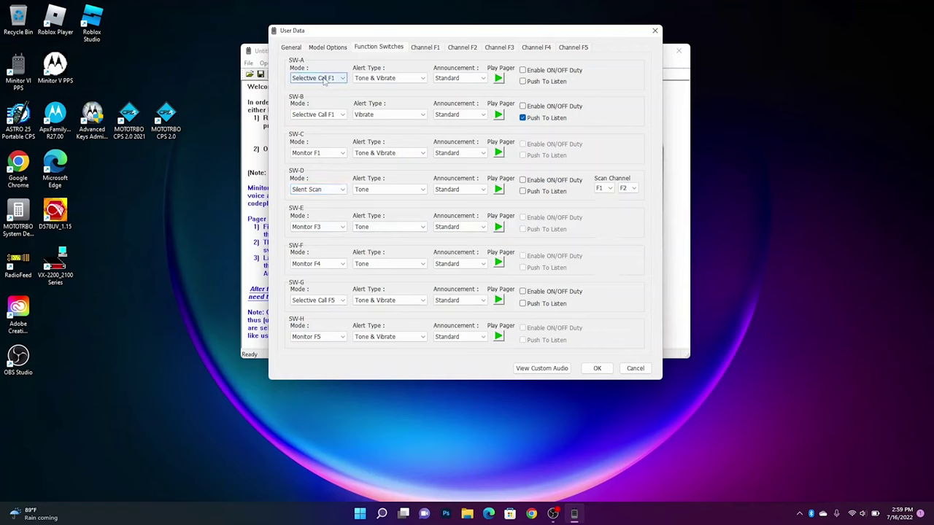
Step: Try Disabled as the SW-D mode and set the mode back to Monitor F2
{"action": "left_click", "coordinate": [337, 189]}
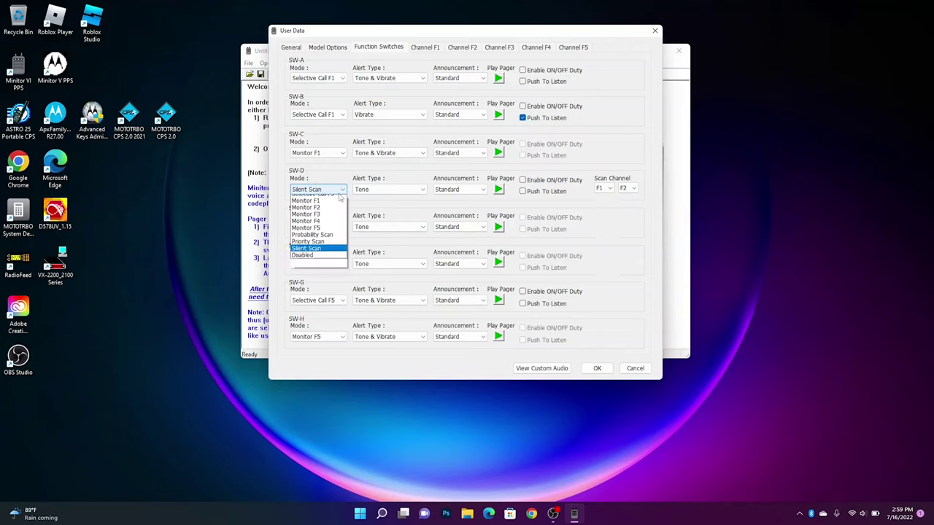
{"action": "left_click", "coordinate": [325, 288]}
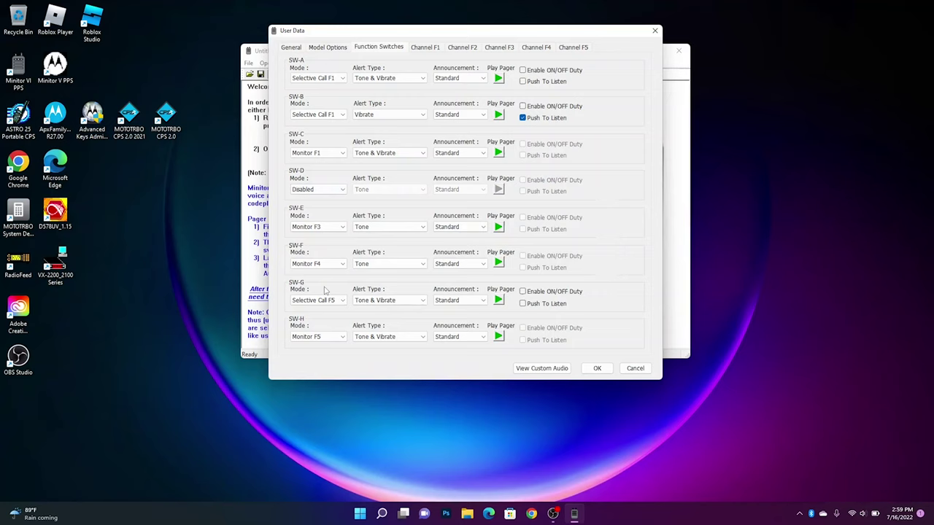
{"action": "left_click", "coordinate": [337, 192]}
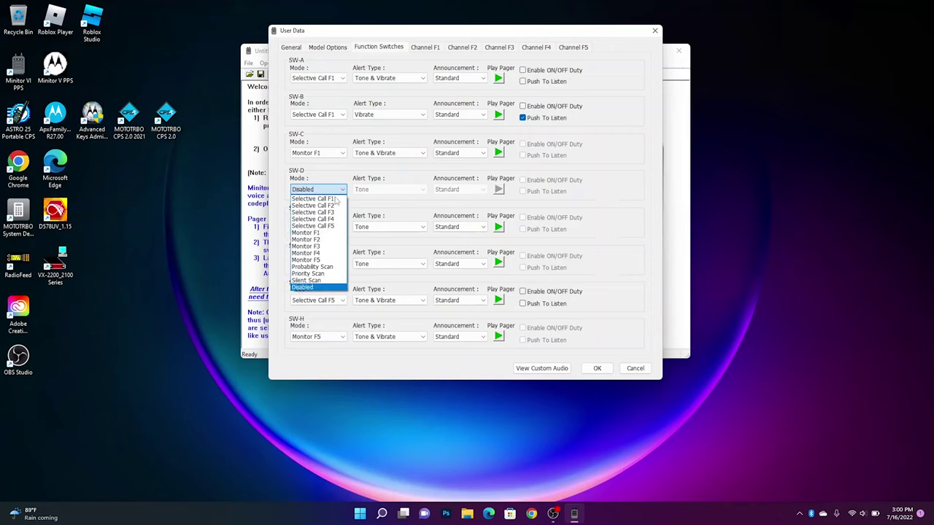
{"action": "left_click", "coordinate": [332, 240]}
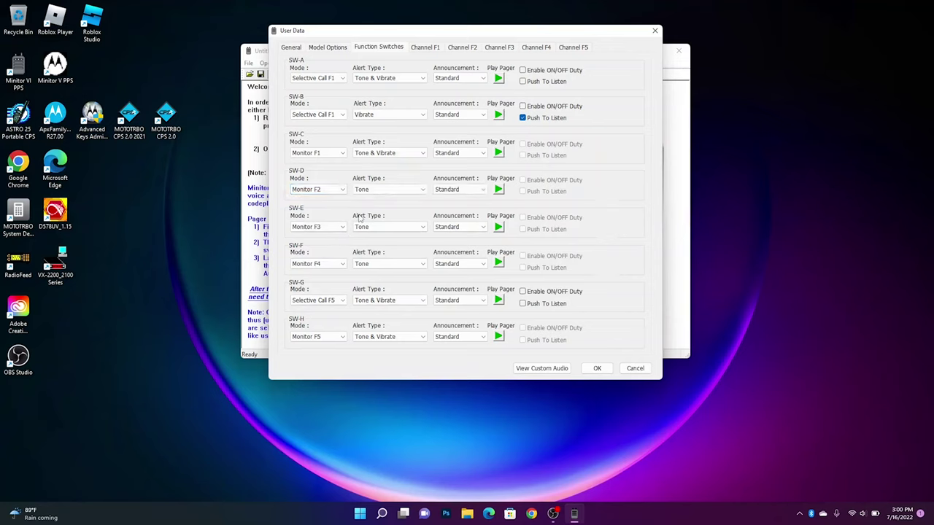
Step: Review the alert type and announcement choices for SW-A and play its pager announcement
{"action": "left_click", "coordinate": [394, 79]}
{"action": "left_click", "coordinate": [392, 100]}
{"action": "left_click", "coordinate": [483, 79]}
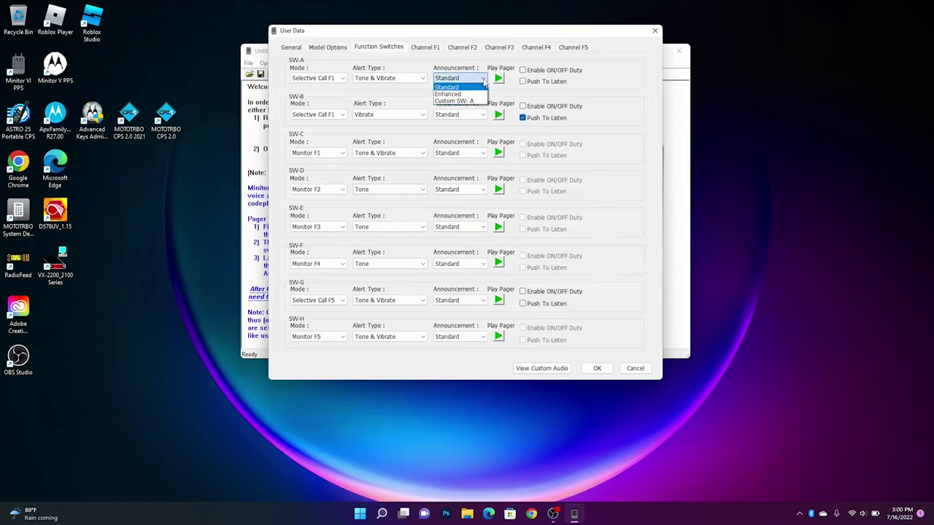
{"action": "left_click", "coordinate": [484, 83]}
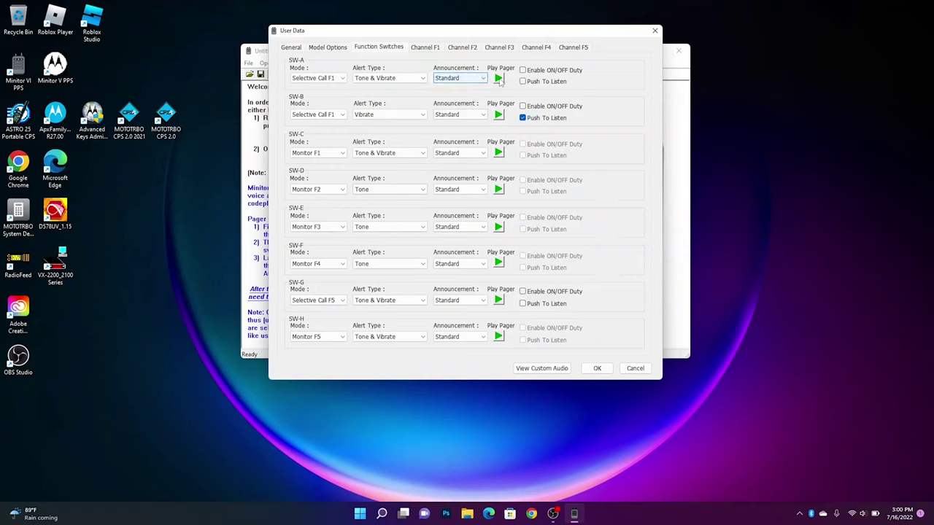
{"action": "left_click", "coordinate": [499, 78]}
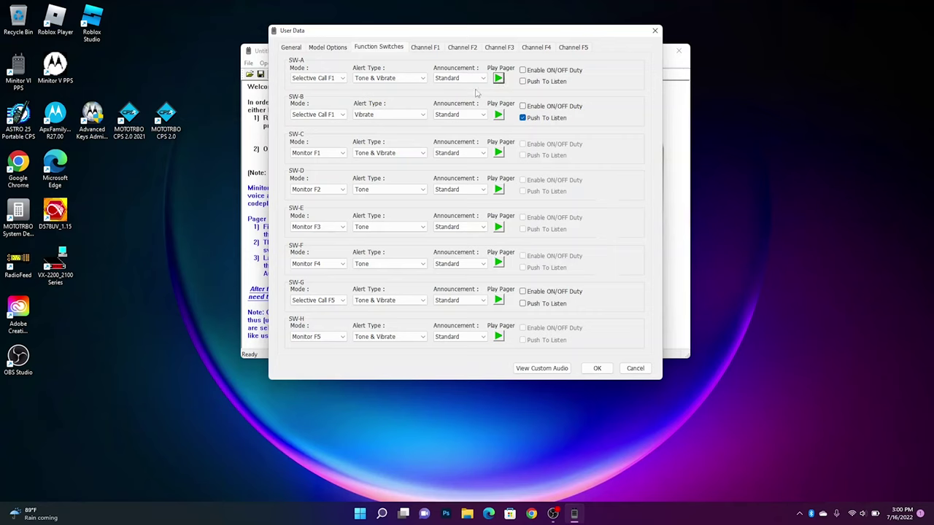
Step: Review the SW-A announcement choices, try Enhanced, and return the announcement to Standard
{"action": "left_click", "coordinate": [479, 81]}
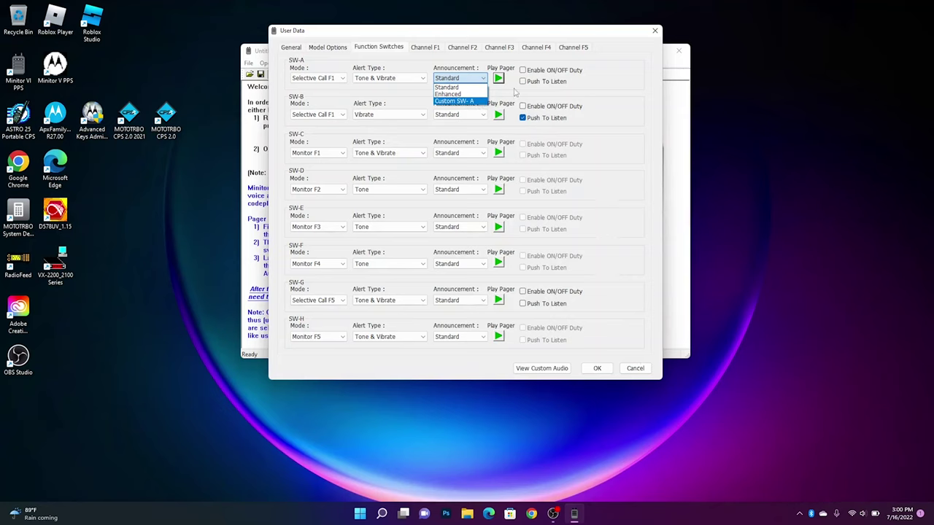
{"action": "left_click", "coordinate": [515, 93]}
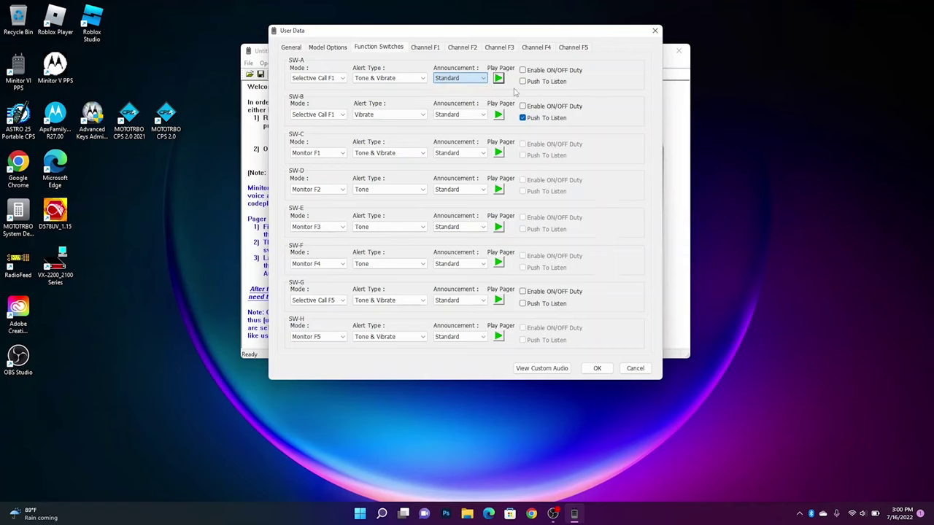
{"action": "left_click", "coordinate": [480, 79]}
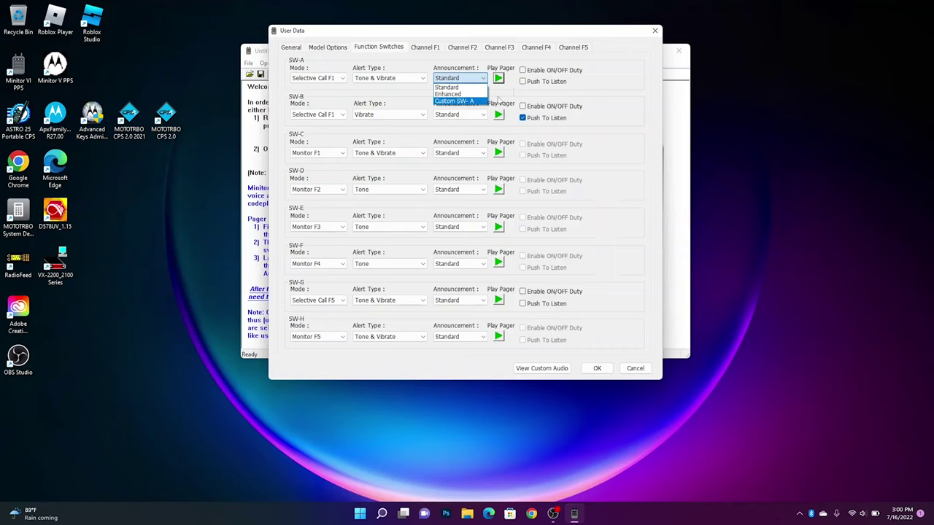
{"action": "left_click", "coordinate": [510, 96]}
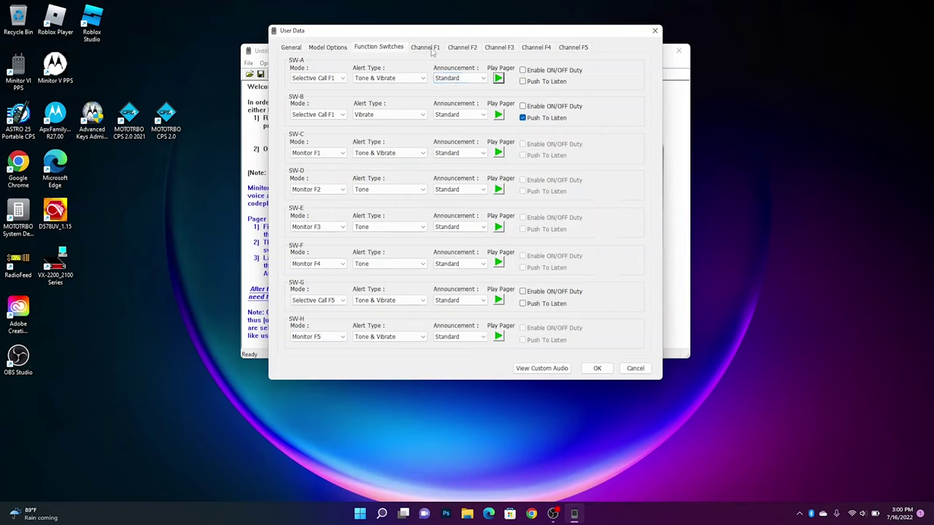
{"action": "left_click", "coordinate": [448, 78]}
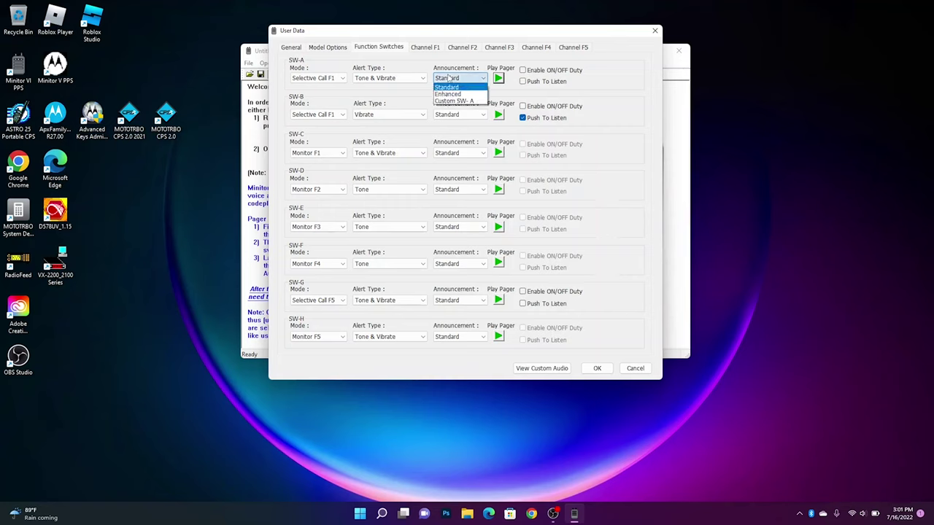
{"action": "left_click", "coordinate": [409, 99]}
{"action": "left_click", "coordinate": [452, 79]}
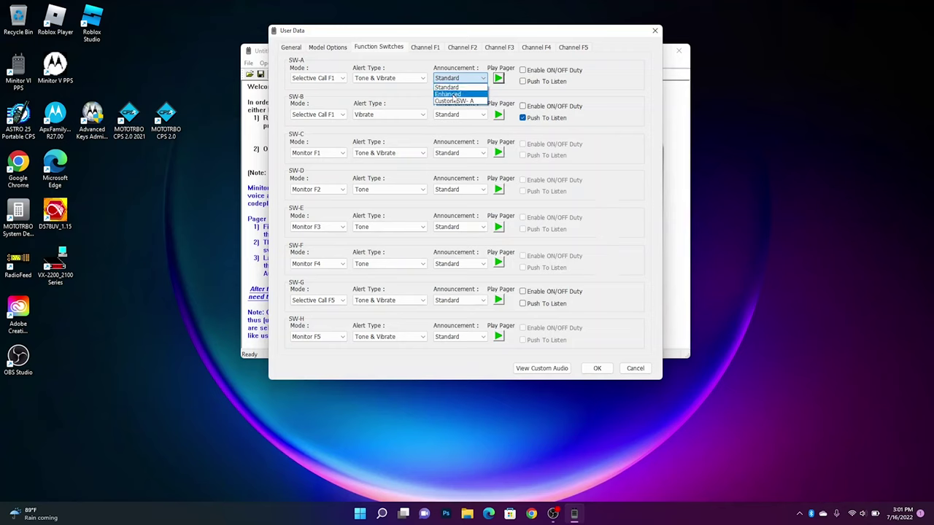
{"action": "left_click", "coordinate": [449, 94]}
{"action": "left_click", "coordinate": [454, 79]}
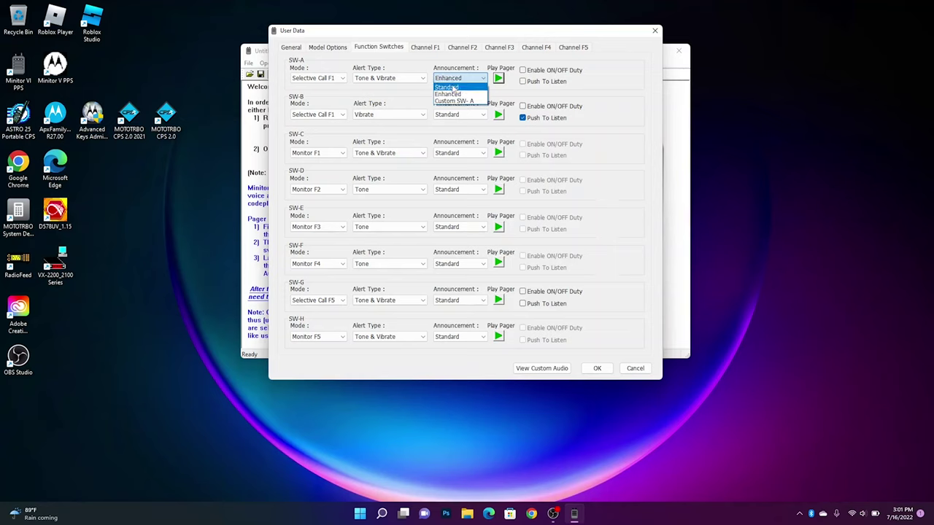
{"action": "left_click", "coordinate": [446, 87]}
Step: Enter 155.550 MHz as the receiver frequency of channel F1
{"action": "left_click", "coordinate": [424, 49]}
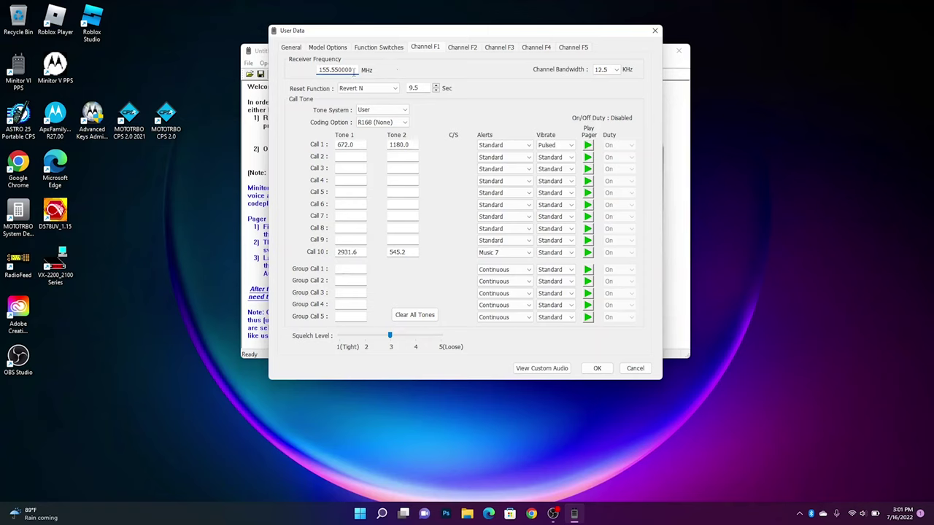
{"action": "left_click_drag", "start_coordinate": [353, 70], "coordinate": [291, 88]}
{"action": "type", "text": "155.550"}
{"action": "left_click", "coordinate": [342, 160]}
Step: Examine channel F1's reset function choices, keeping Revert N selected, and compare them with the function switch settings
{"action": "left_click", "coordinate": [374, 93]}
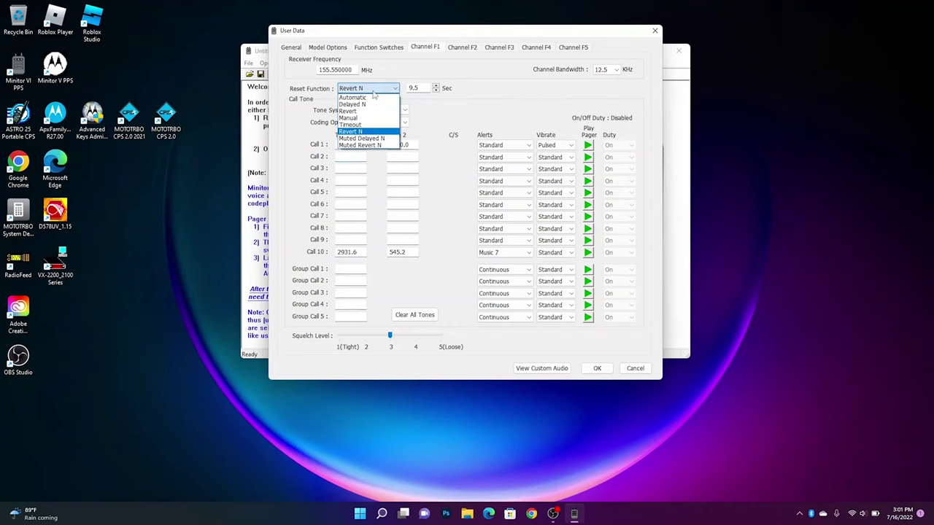
{"action": "left_click", "coordinate": [369, 133]}
{"action": "left_click", "coordinate": [381, 48]}
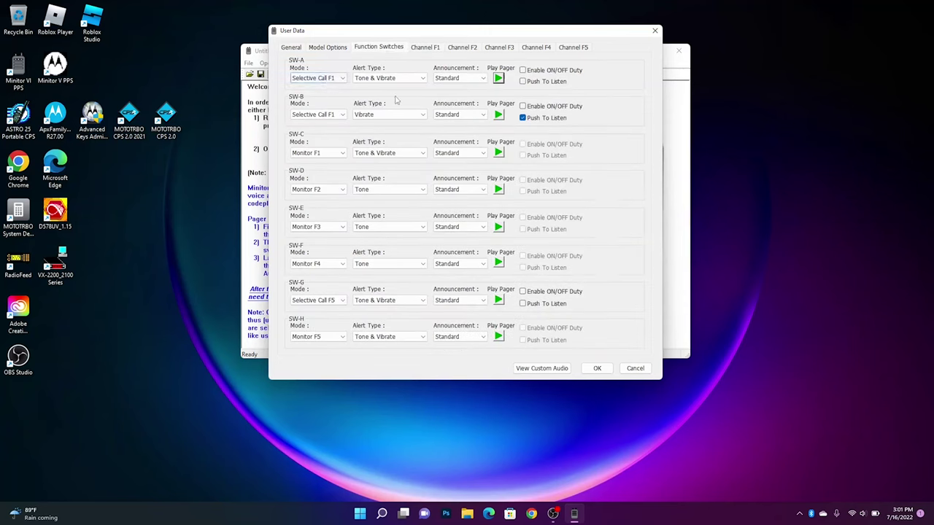
{"action": "left_click", "coordinate": [430, 47]}
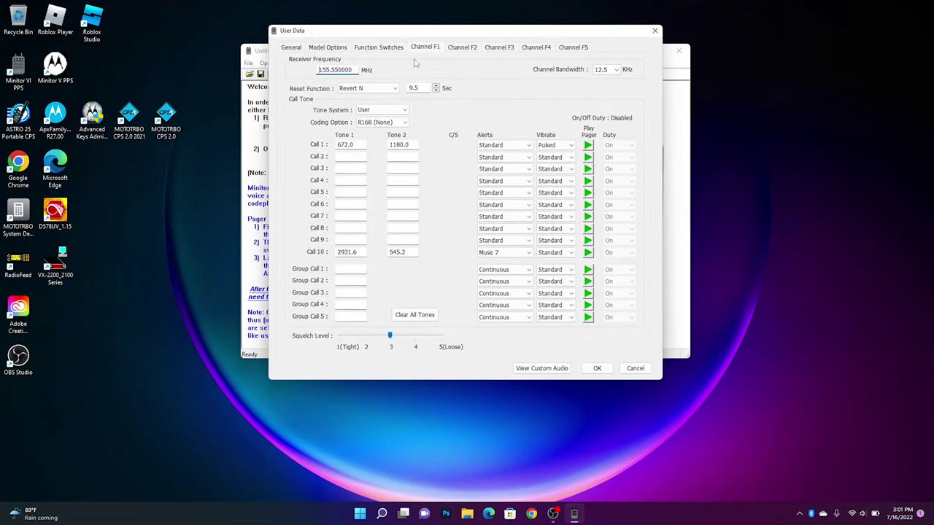
{"action": "left_click", "coordinate": [391, 90]}
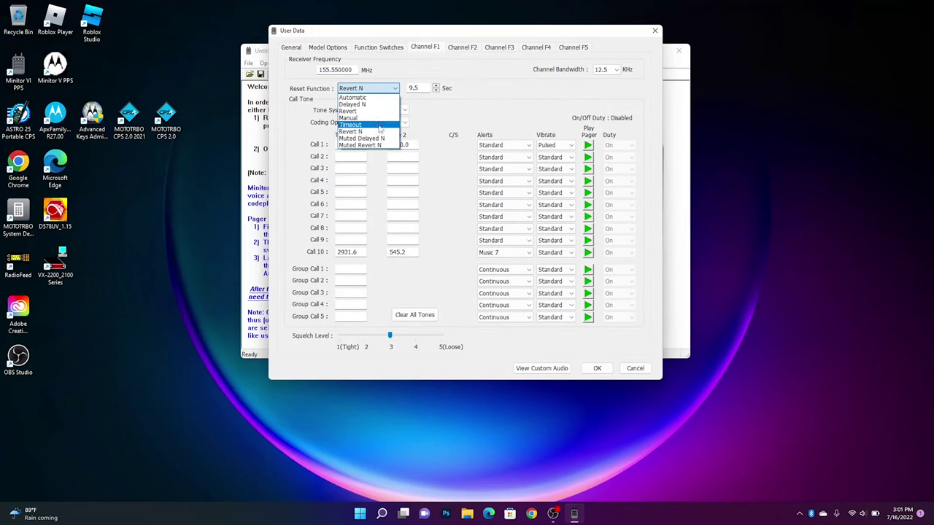
{"action": "left_click", "coordinate": [380, 133]}
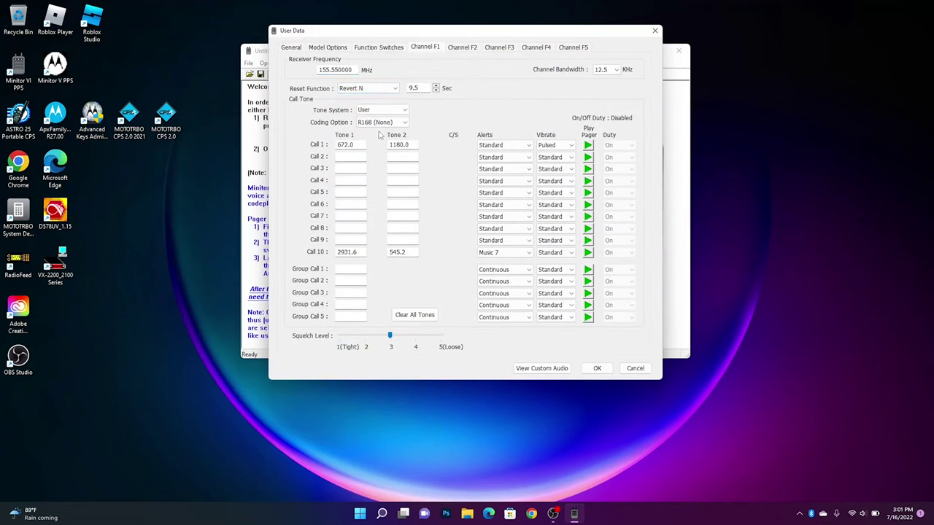
{"action": "left_click", "coordinate": [398, 49]}
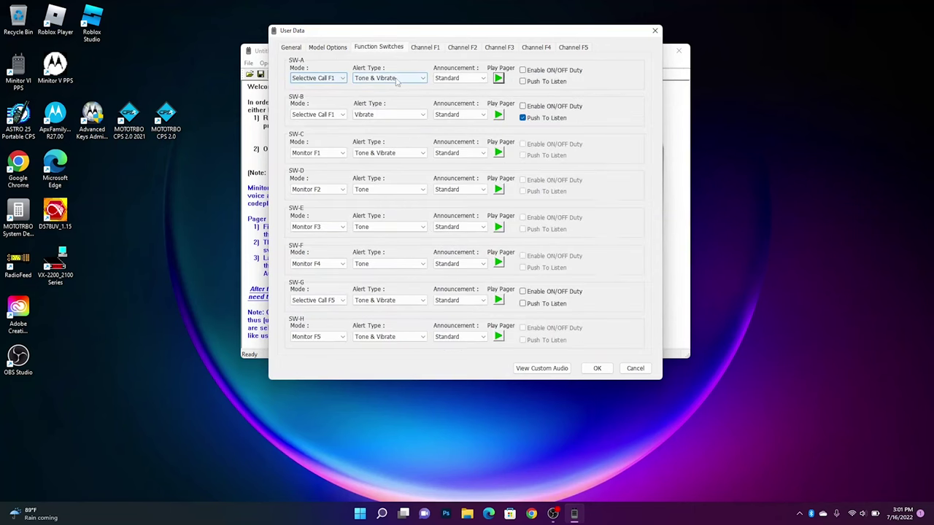
{"action": "left_click", "coordinate": [432, 50]}
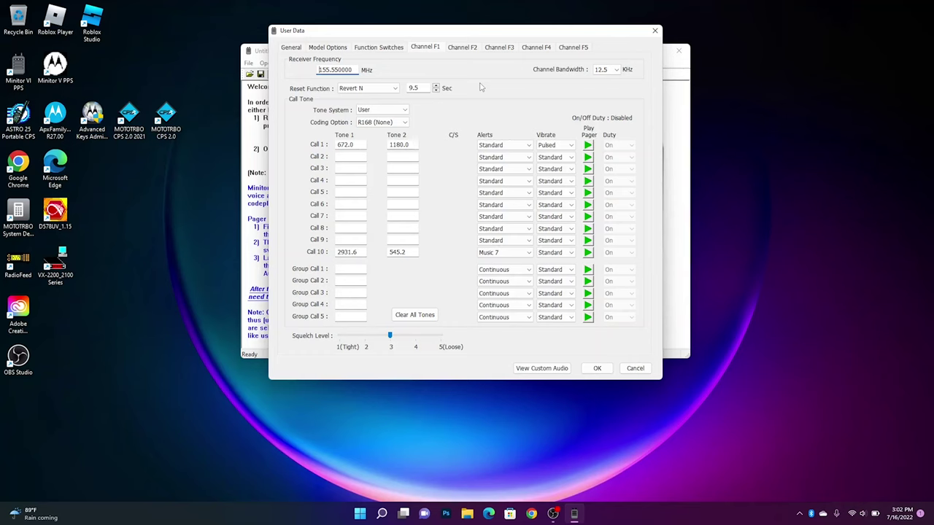
{"action": "left_click", "coordinate": [387, 48]}
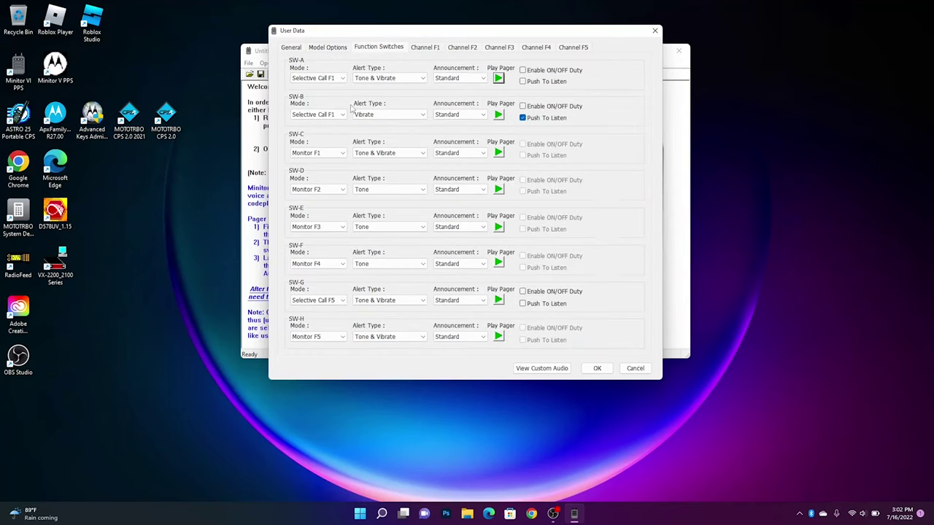
Step: Try Manual and Delayed N as channel F1's reset function and set it back to Revert N
{"action": "left_click", "coordinate": [431, 47]}
{"action": "left_click", "coordinate": [393, 88]}
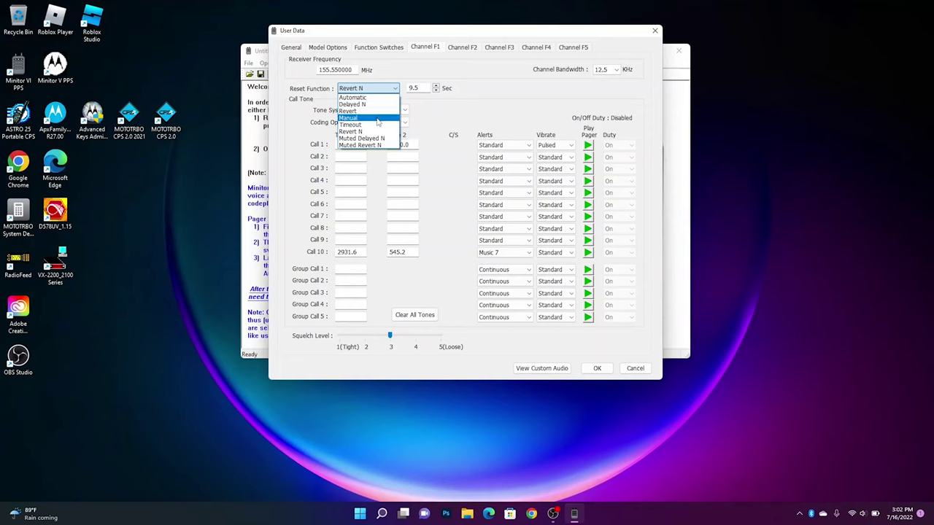
{"action": "left_click", "coordinate": [377, 119]}
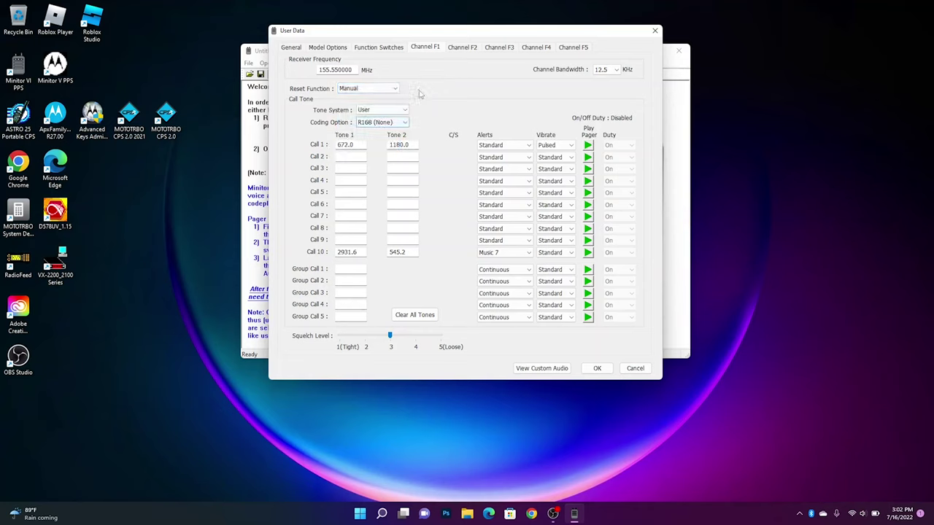
{"action": "left_click", "coordinate": [392, 89]}
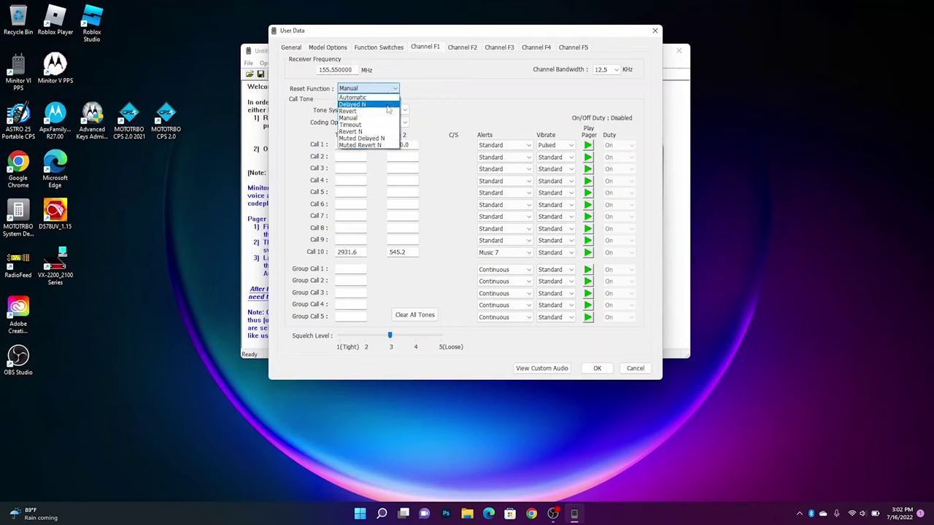
{"action": "left_click", "coordinate": [368, 104]}
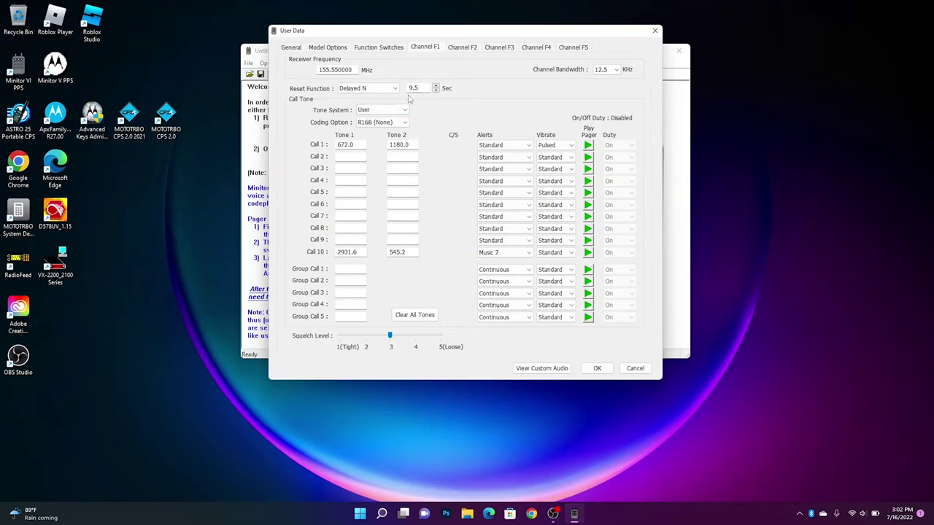
{"action": "left_click", "coordinate": [396, 90]}
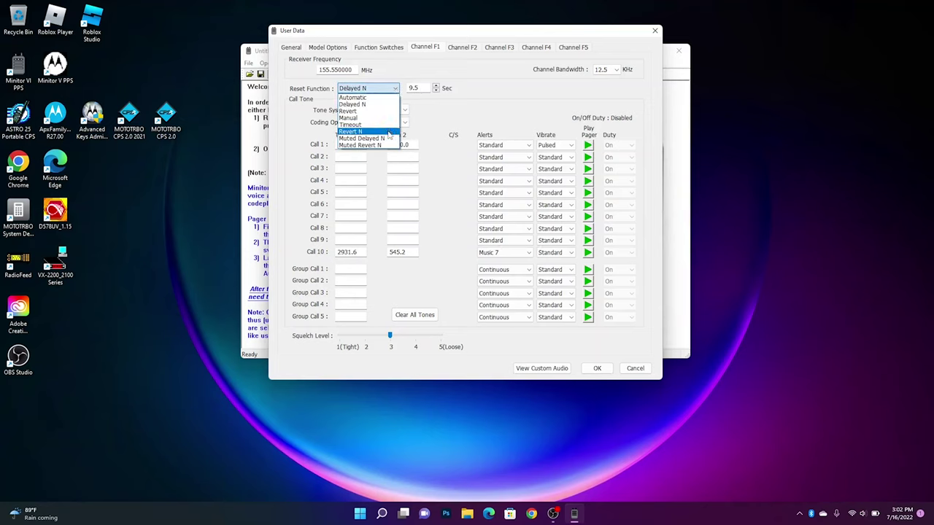
{"action": "left_click", "coordinate": [365, 132]}
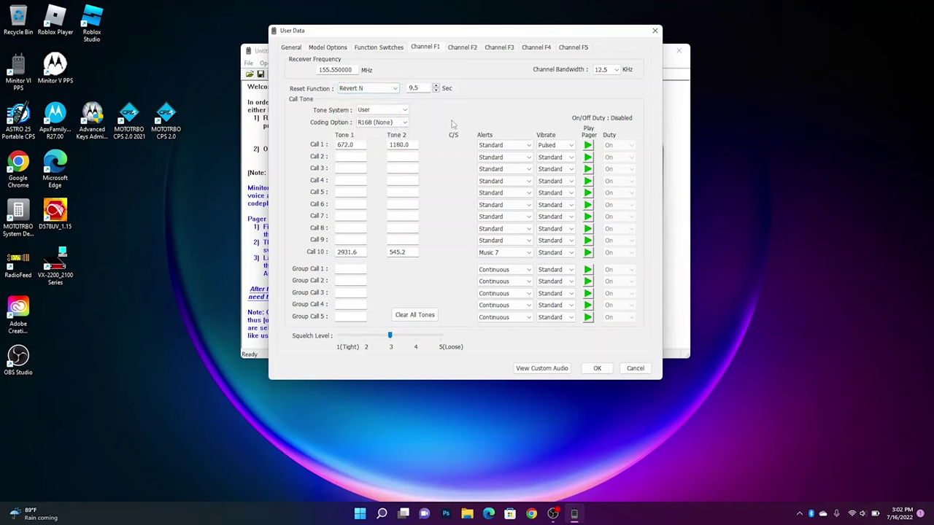
Step: Switch channel F1's tone system to Motorola, view the tone table for Call 1's Tone 1, and set the tone system back to User
{"action": "left_click", "coordinate": [404, 109]}
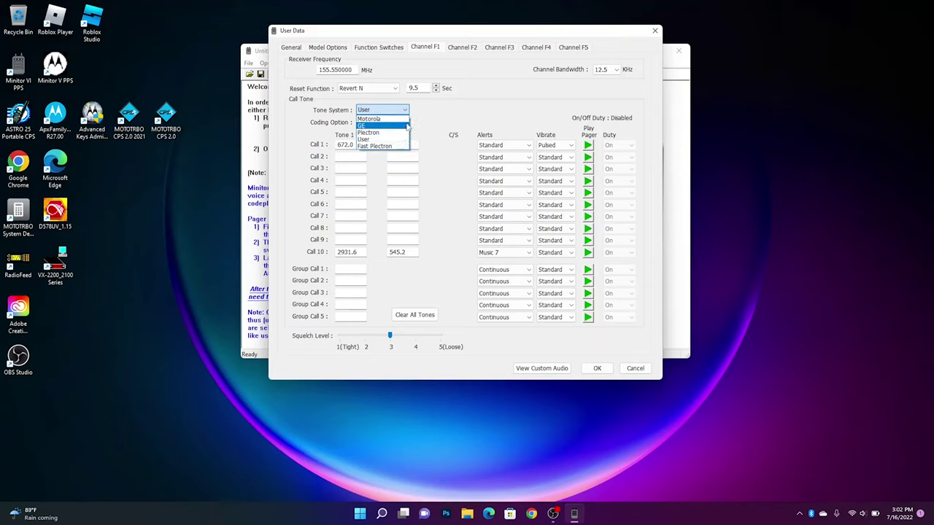
{"action": "left_click", "coordinate": [372, 118]}
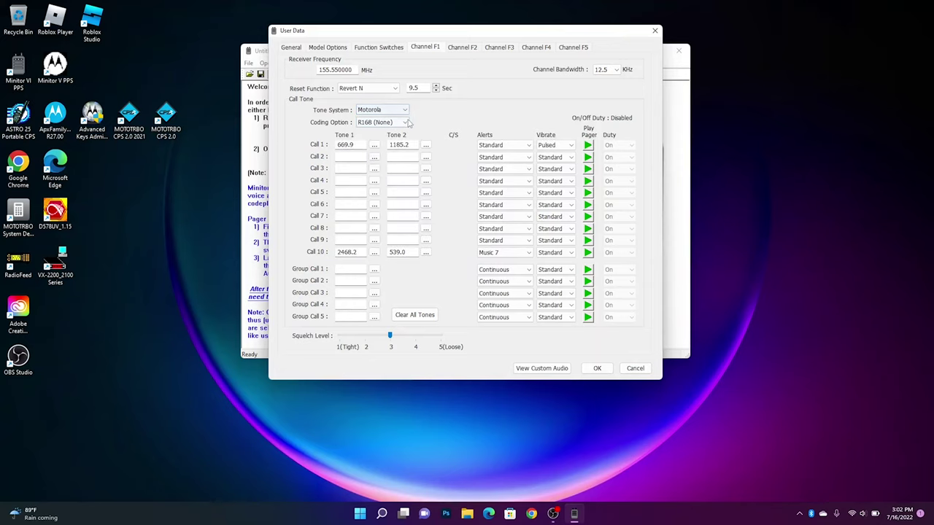
{"action": "left_click", "coordinate": [374, 145]}
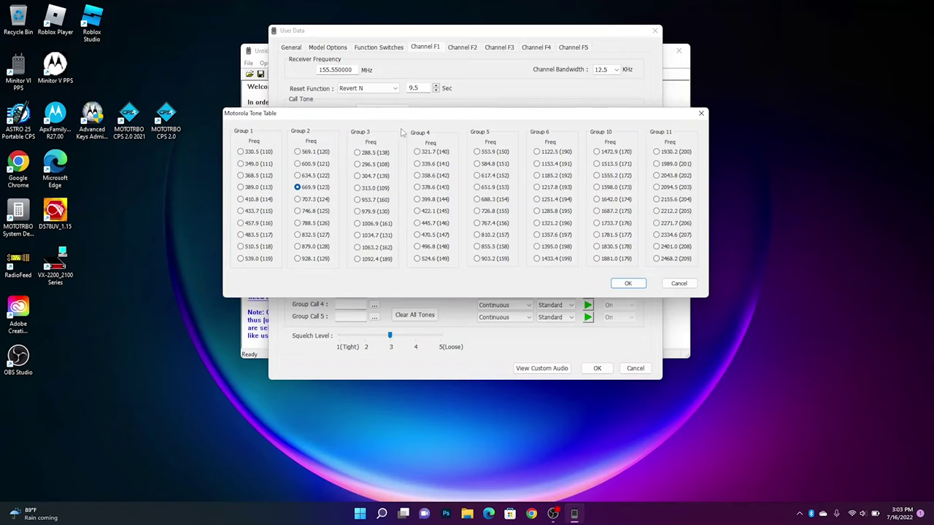
{"action": "left_click", "coordinate": [617, 281]}
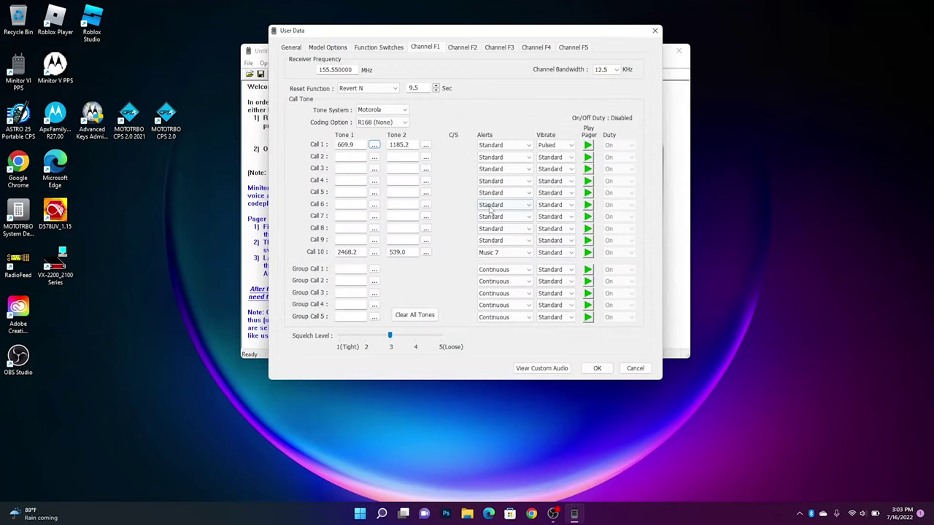
{"action": "left_click", "coordinate": [390, 109]}
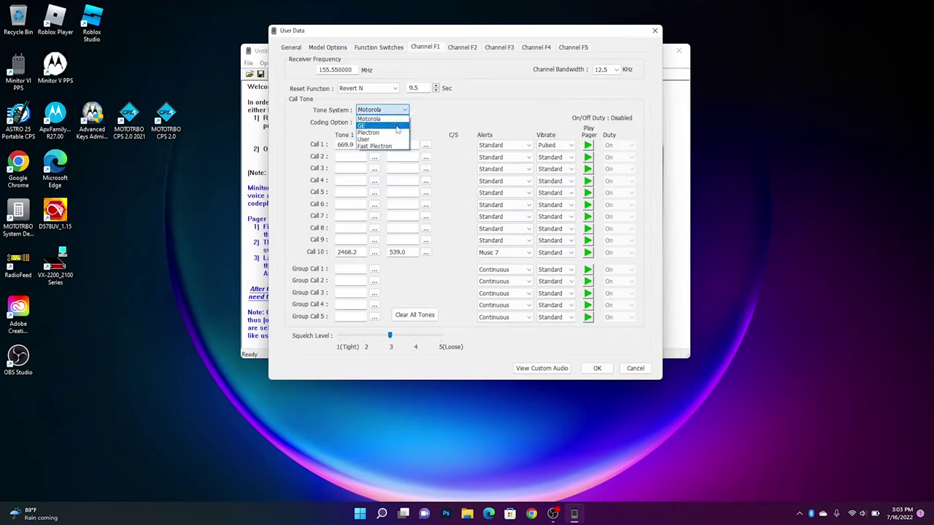
{"action": "left_click", "coordinate": [398, 139]}
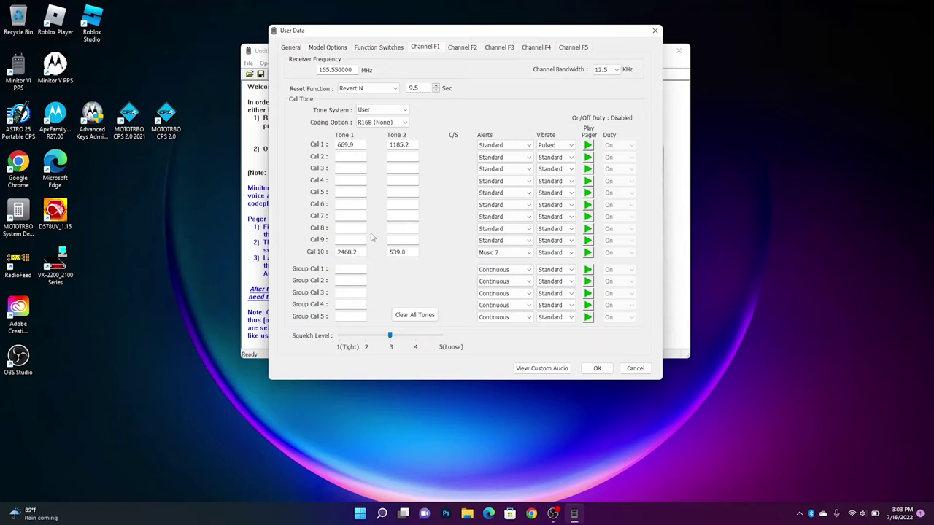
Step: Examine the alert choices for Call 1 and Call 2 and the vibrate choices for Call 1, keeping Standard alerts and Pulsed vibrate
{"action": "left_click", "coordinate": [530, 145]}
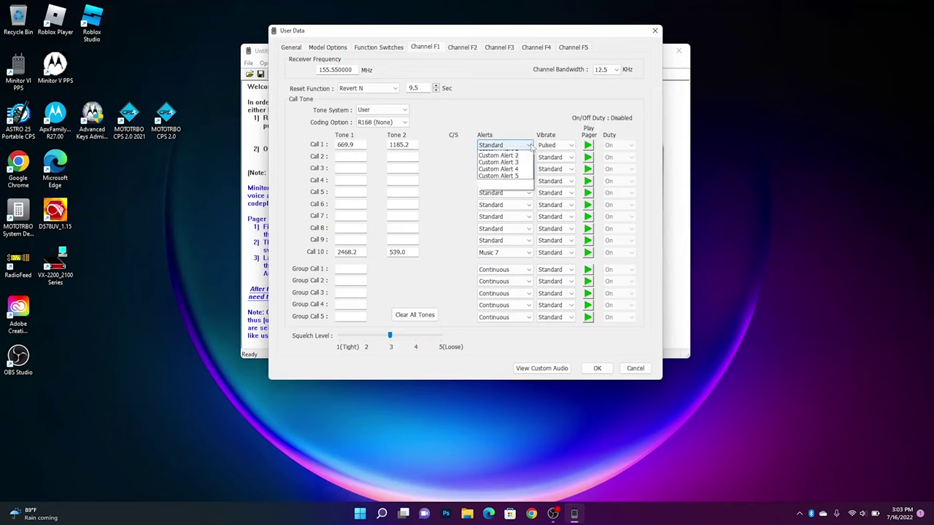
{"action": "left_click", "coordinate": [520, 158]}
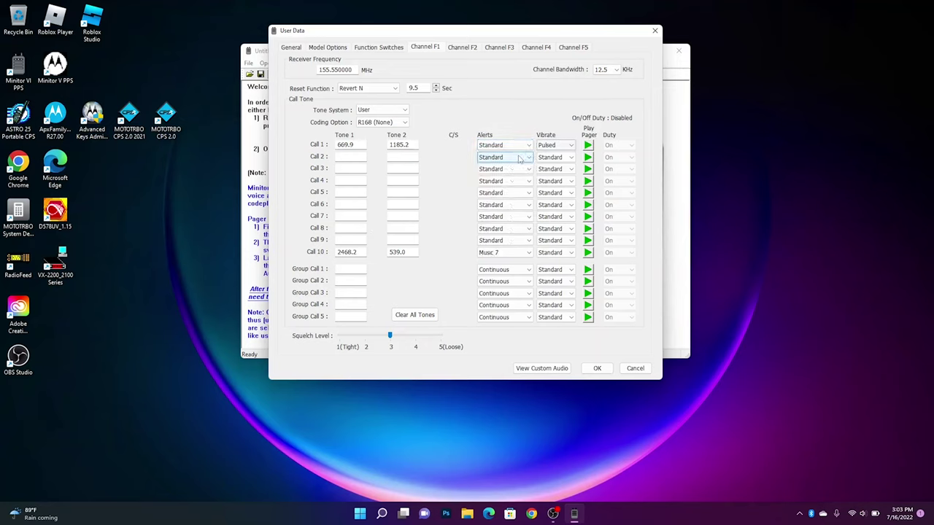
{"action": "left_click", "coordinate": [513, 158]}
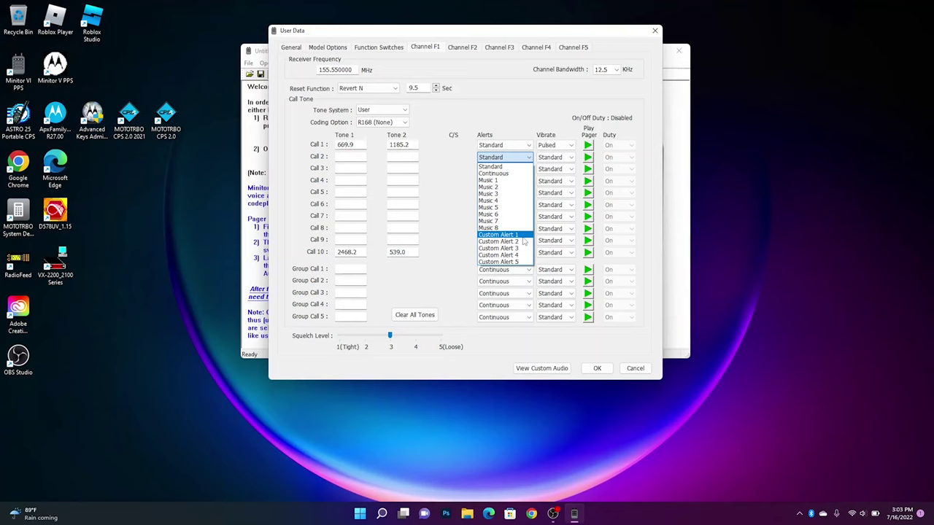
{"action": "left_click", "coordinate": [459, 196]}
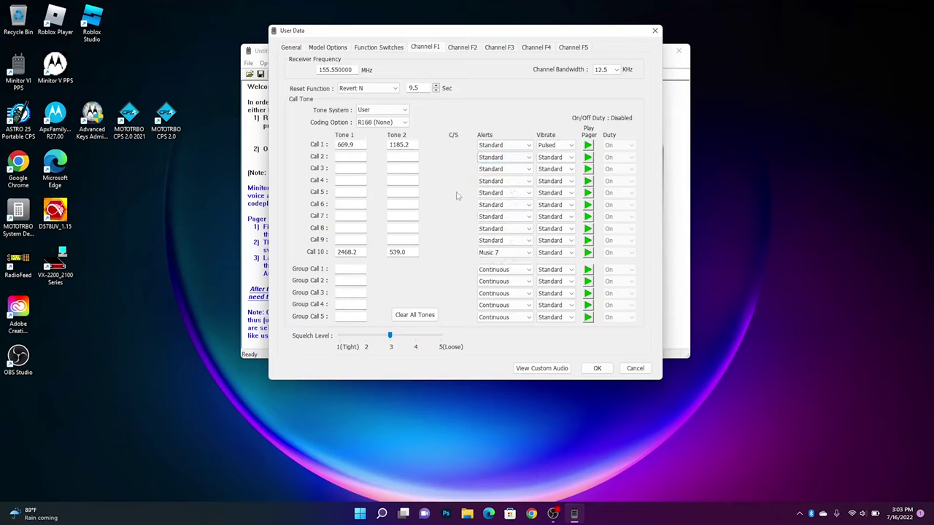
{"action": "left_click", "coordinate": [572, 149]}
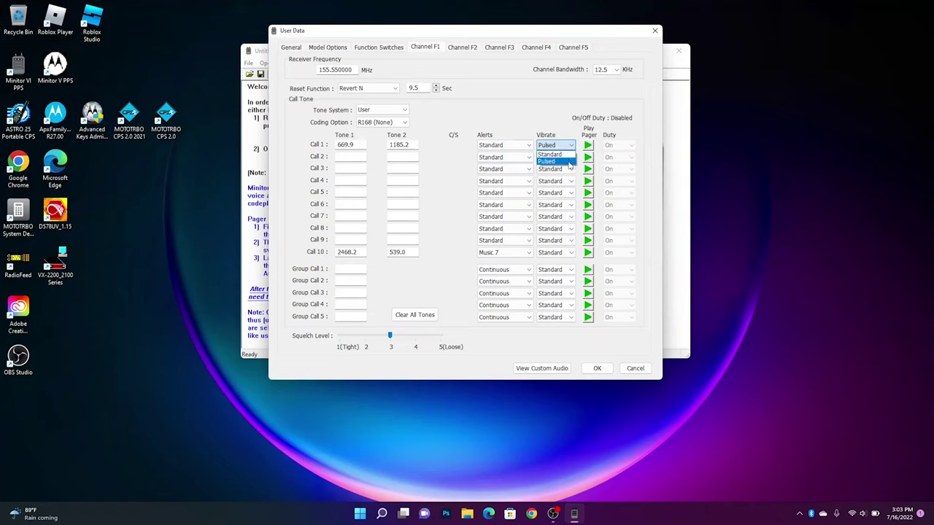
{"action": "left_click", "coordinate": [568, 164]}
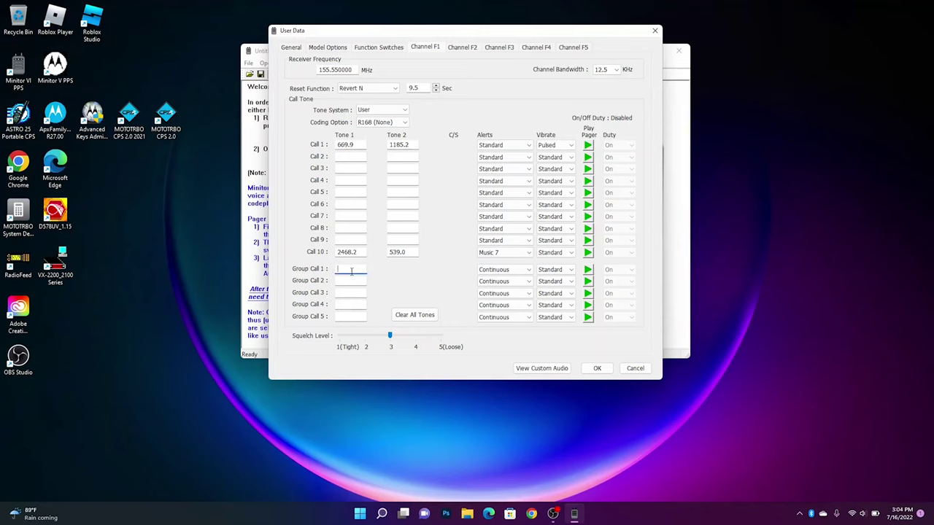
Step: Enter 2468.2 as the Group Call 1 tone on channel F1 and review its alert choices, keeping Continuous
{"action": "type", "text": "2468.2"}
{"action": "left_click", "coordinate": [503, 271]}
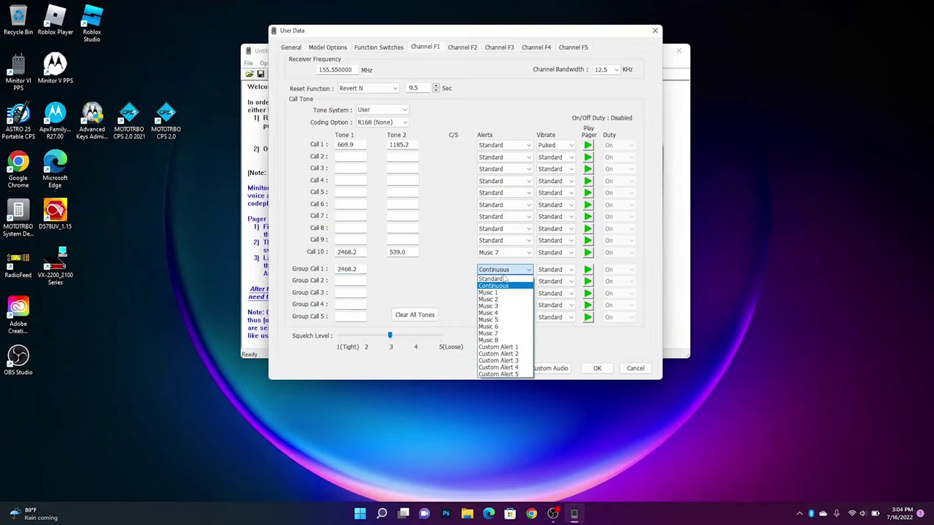
{"action": "left_click", "coordinate": [510, 286]}
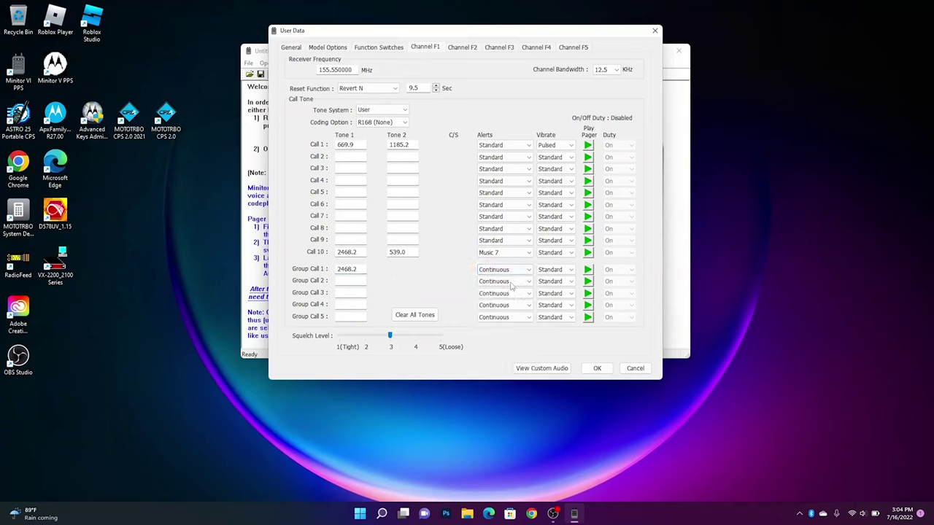
{"action": "left_click", "coordinate": [511, 270]}
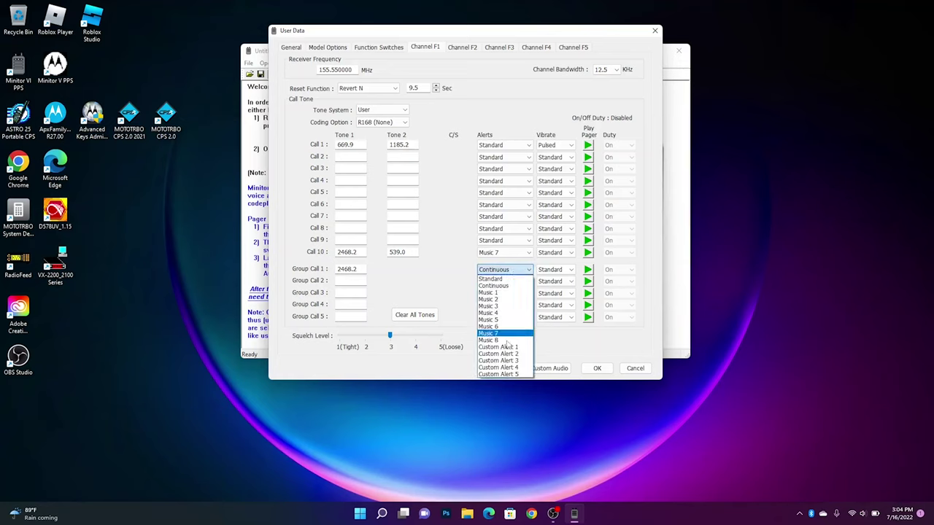
{"action": "left_click", "coordinate": [439, 268]}
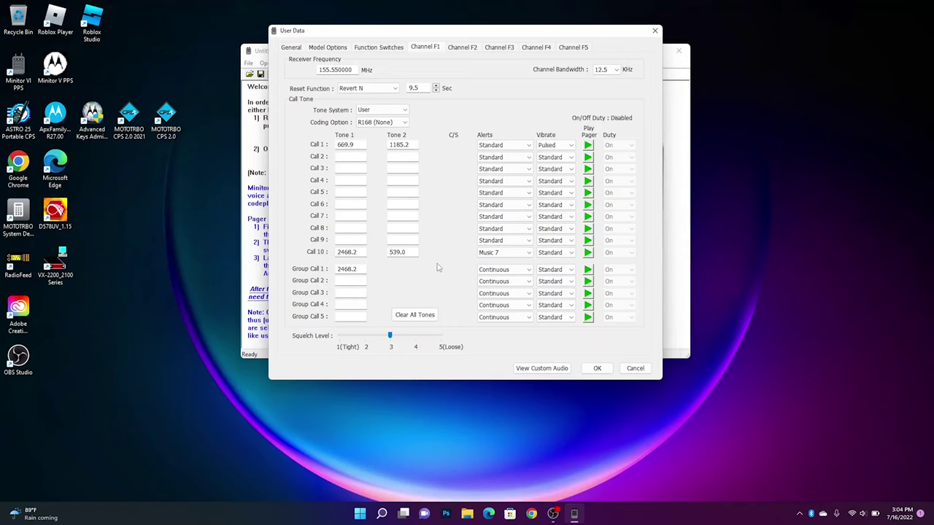
Step: Set Group Call 1's vibrate to Pulsed, leaving its alert on Continuous
{"action": "left_click", "coordinate": [560, 270]}
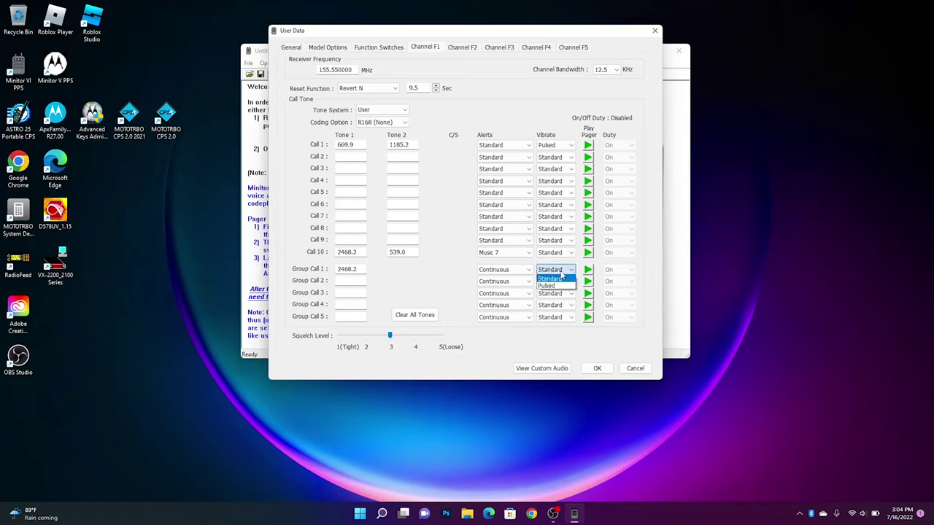
{"action": "left_click", "coordinate": [559, 285]}
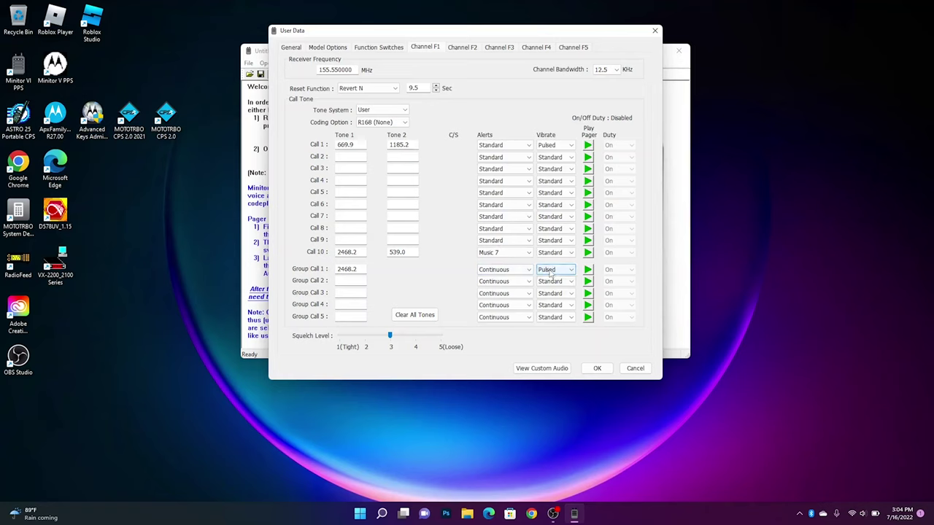
{"action": "left_click", "coordinate": [517, 270]}
{"action": "left_click", "coordinate": [518, 272]}
Step: Accept the edited user data and start writing the codeplug to the pager
{"action": "left_click", "coordinate": [596, 367]}
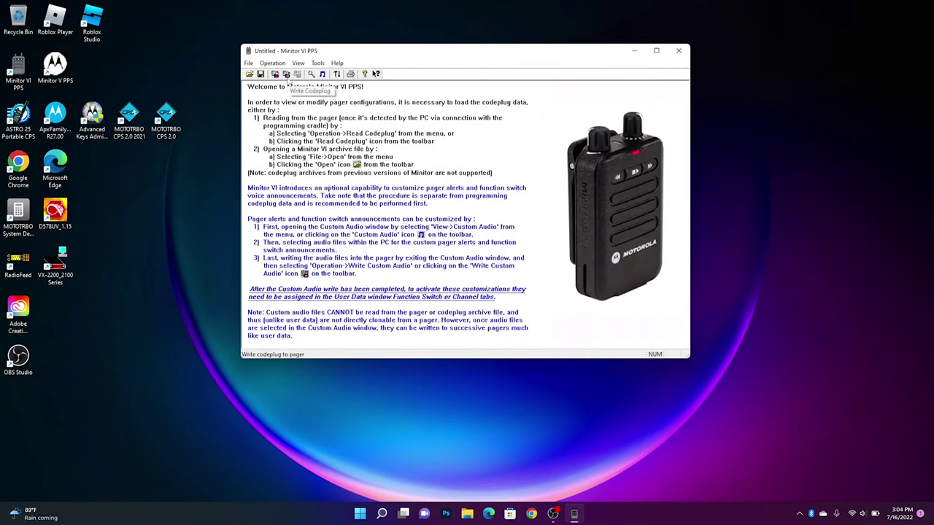
{"action": "left_click", "coordinate": [287, 76]}
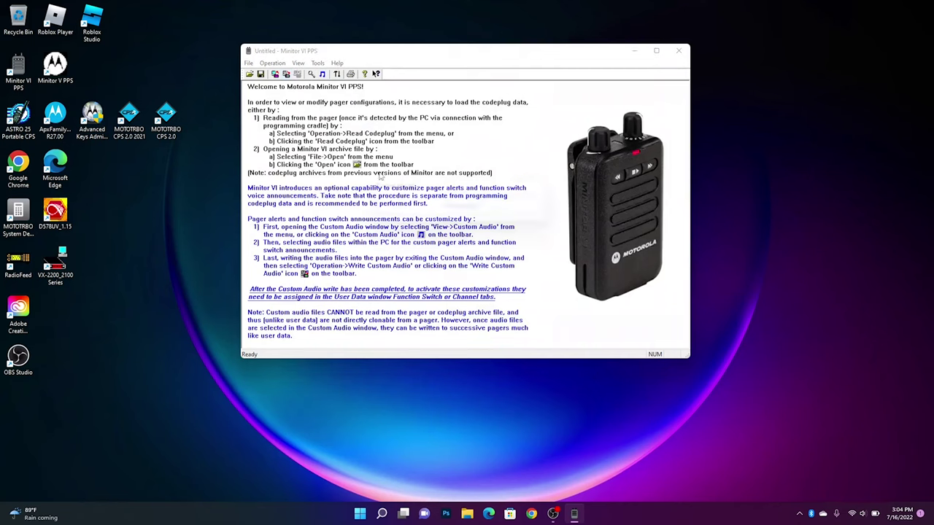